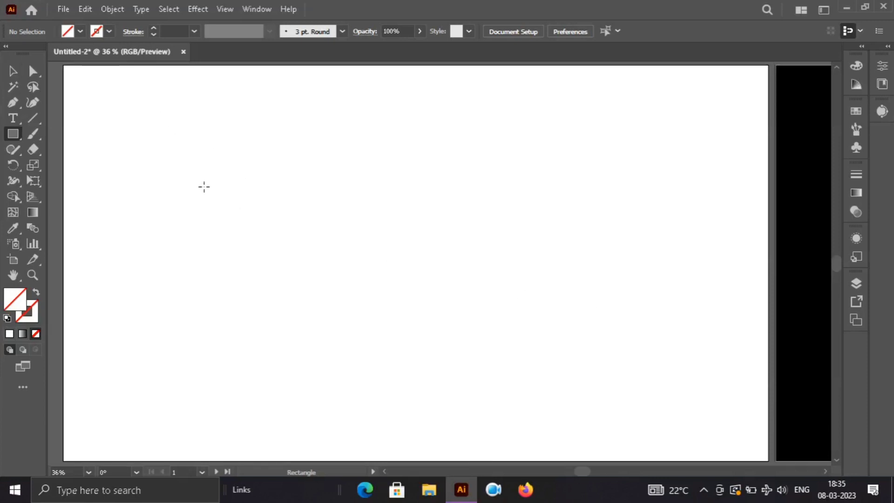
Step: Draw a wide rectangle in the middle of the artboard with no fill and a 3 pt black stroke
left_click_drag(204, 187, 584, 397)
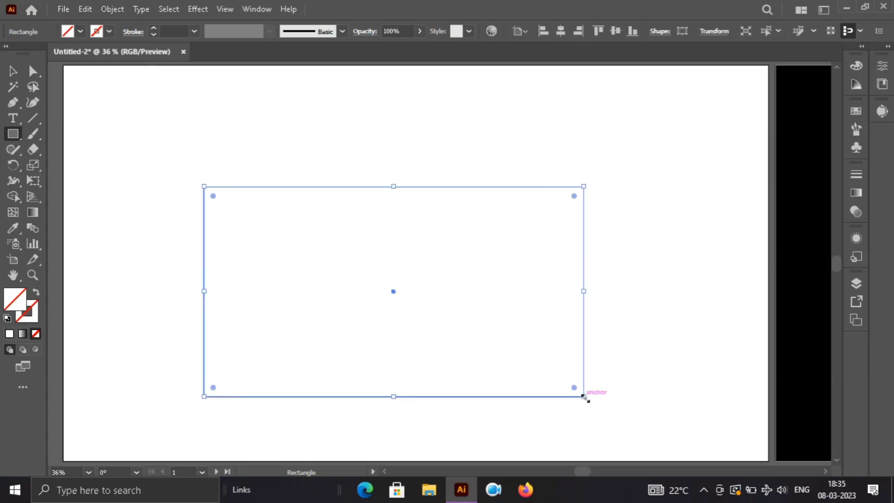
key("v")
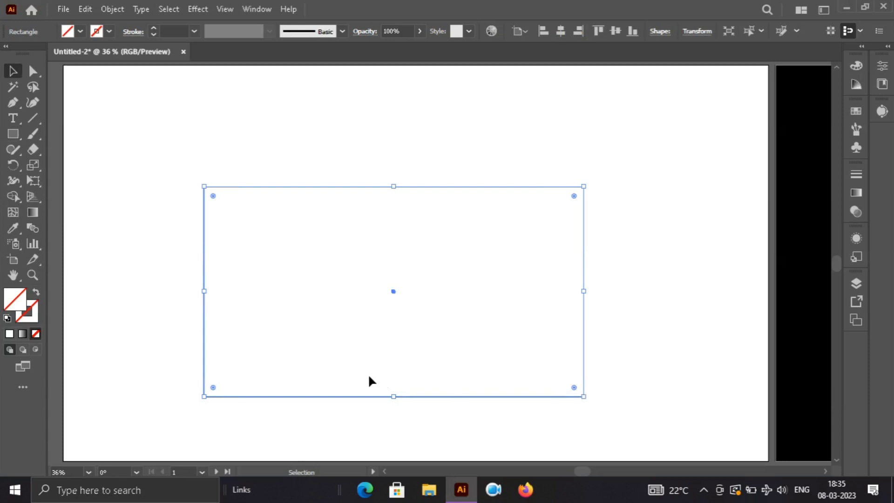
left_click(7, 320)
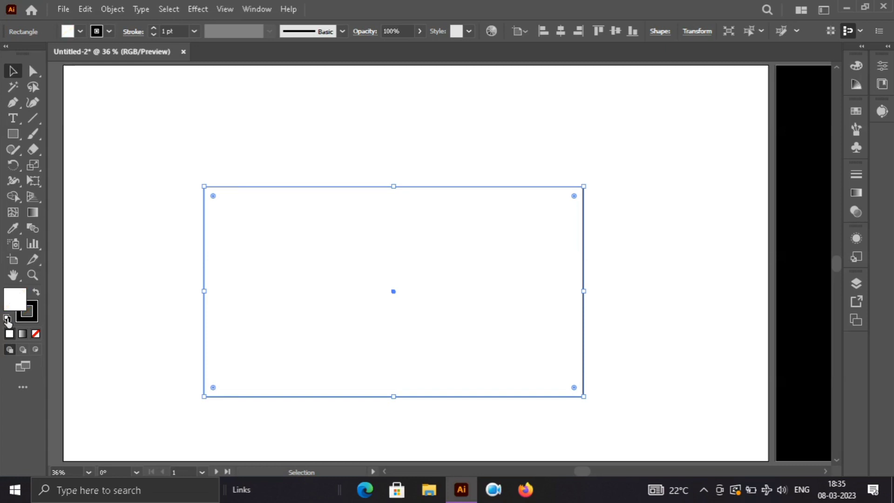
left_click(37, 335)
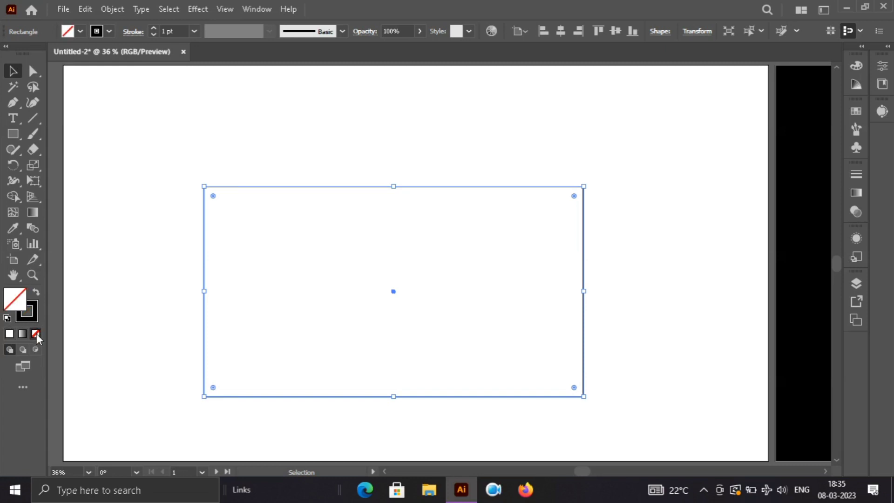
left_click(195, 31)
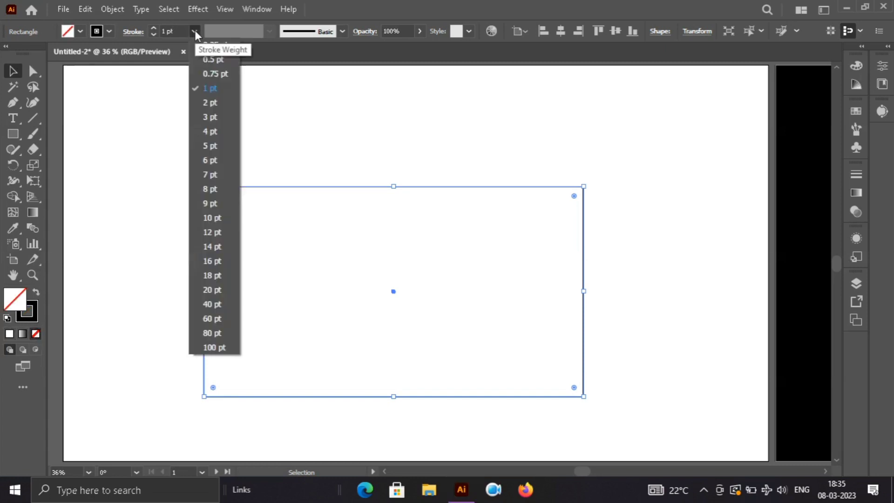
left_click(212, 119)
left_click(133, 127)
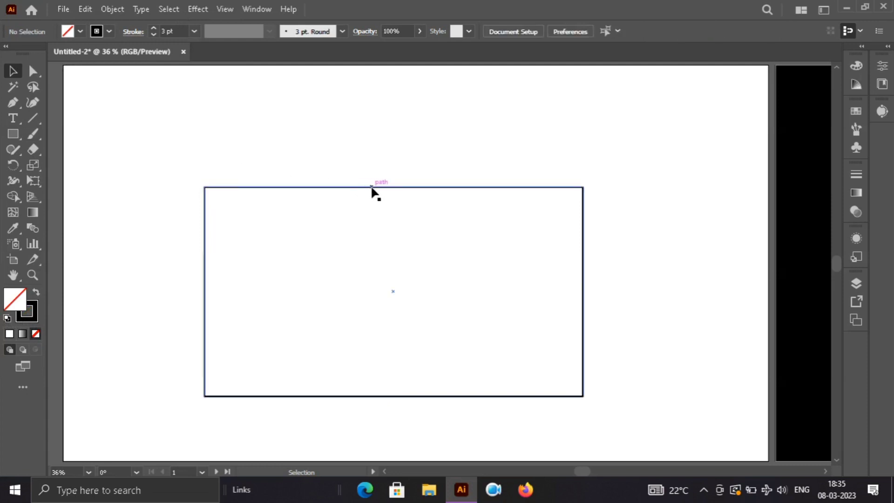
Step: Centre the rectangle horizontally and vertically on the artboard
left_click_drag(371, 187, 383, 164)
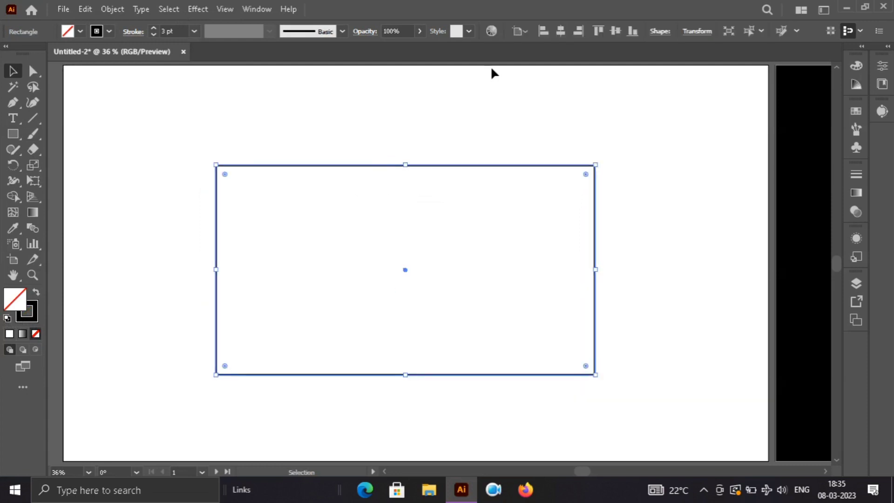
left_click(562, 30)
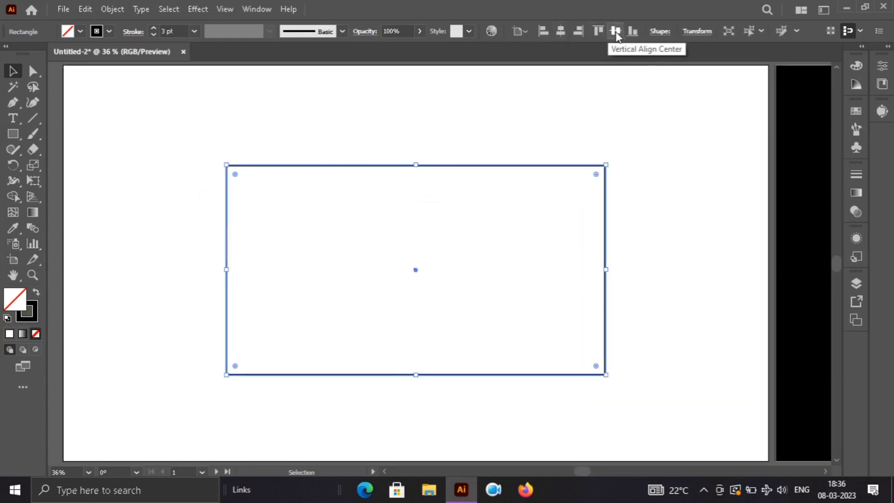
left_click(615, 31)
left_click(685, 205)
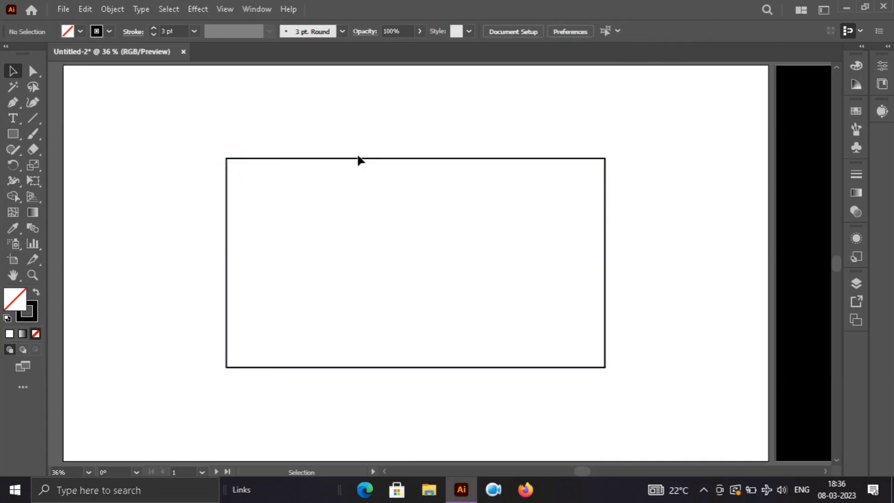
Step: Draw a vertical line about 573 px long with the Pen tool, joining the midpoints of the rectangle's upper and lower edges
key("p")
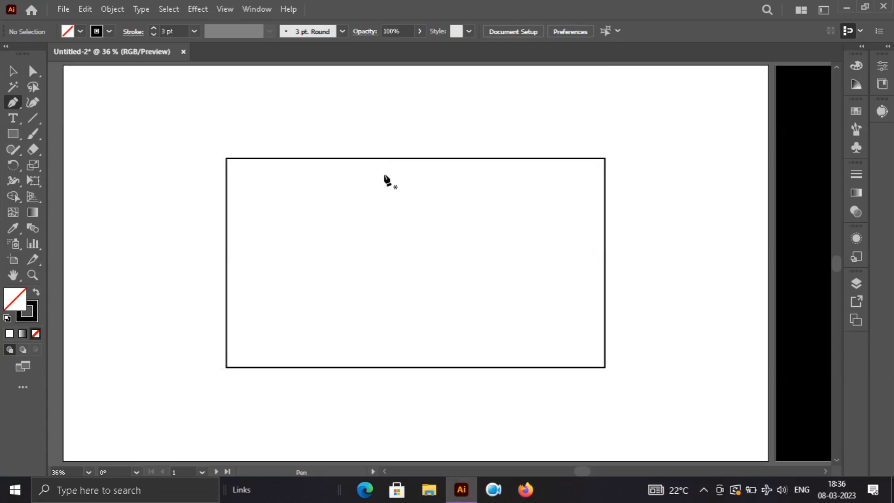
left_click(415, 158)
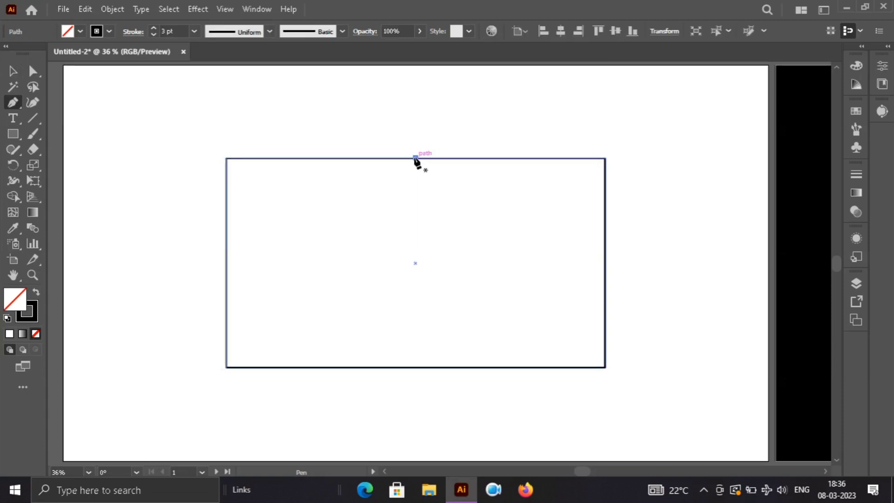
left_click(413, 368)
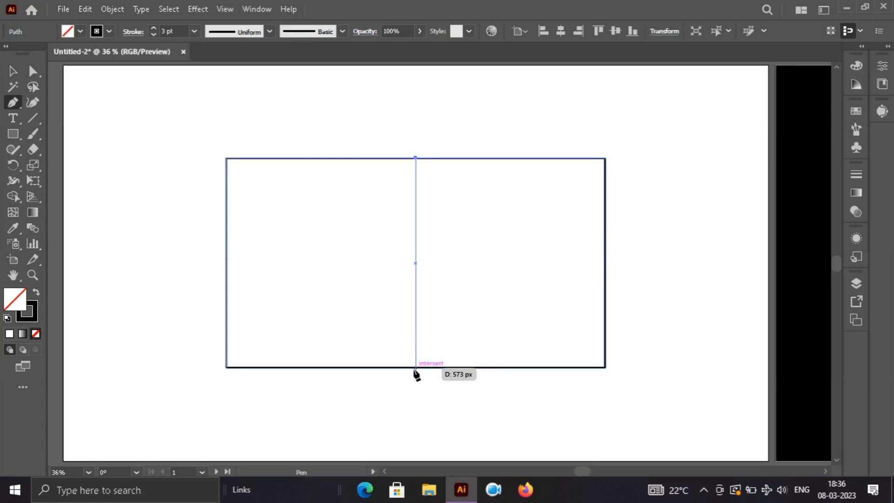
left_click(415, 368)
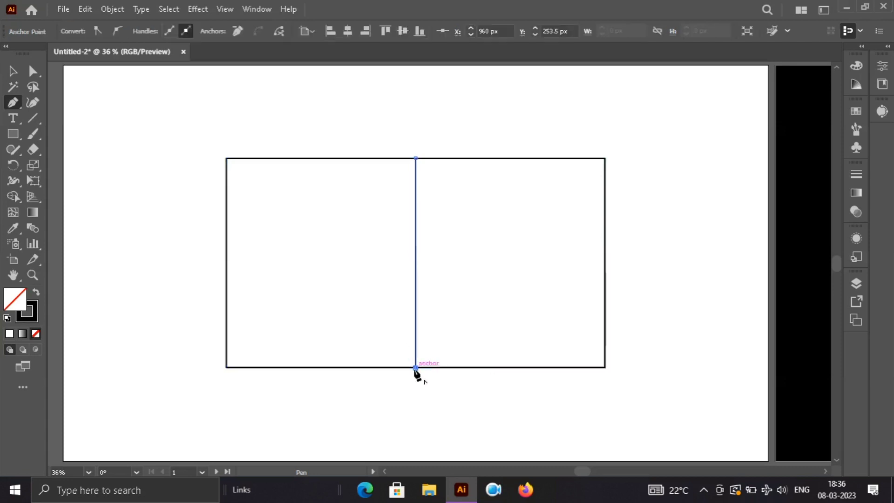
Step: Rotate the line 45° clockwise and move it so its lower end sits on the rectangle's lower-left corner
key("v")
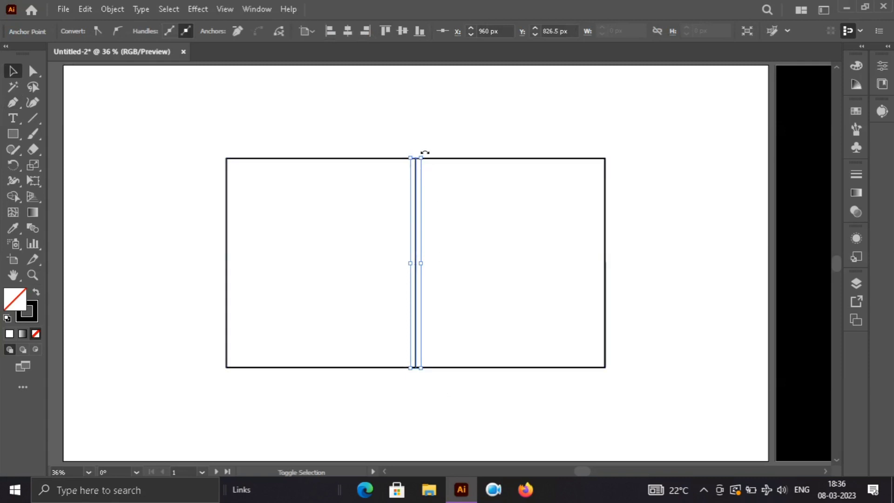
left_click_drag(425, 152, 462, 209)
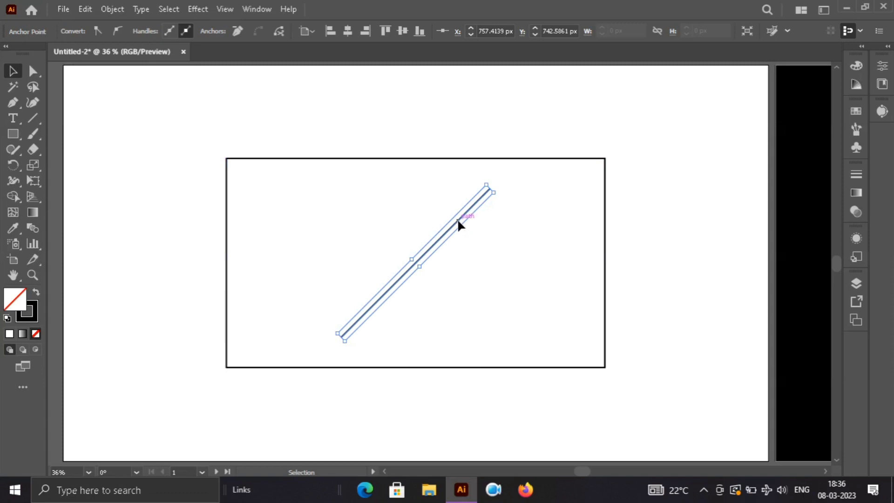
left_click_drag(458, 222, 341, 253)
left_click(342, 390)
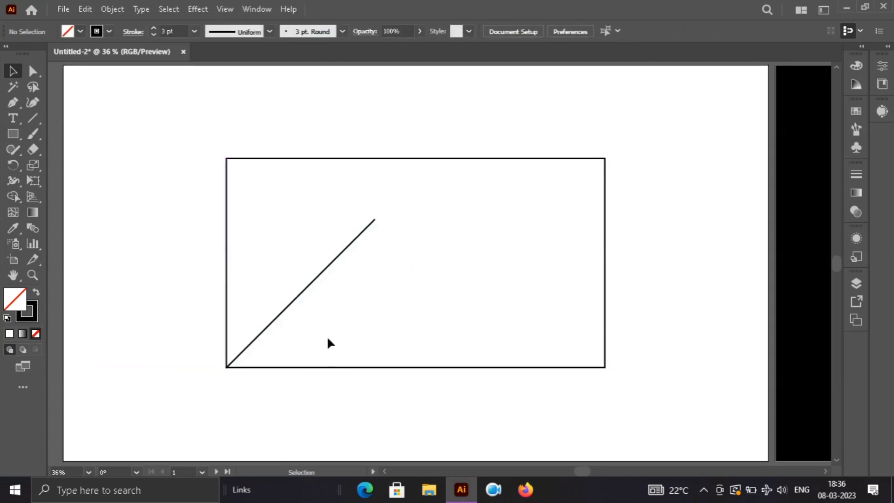
Step: Create a reflected copy of the diagonal line across the vertical axis to form an X
left_click(307, 287)
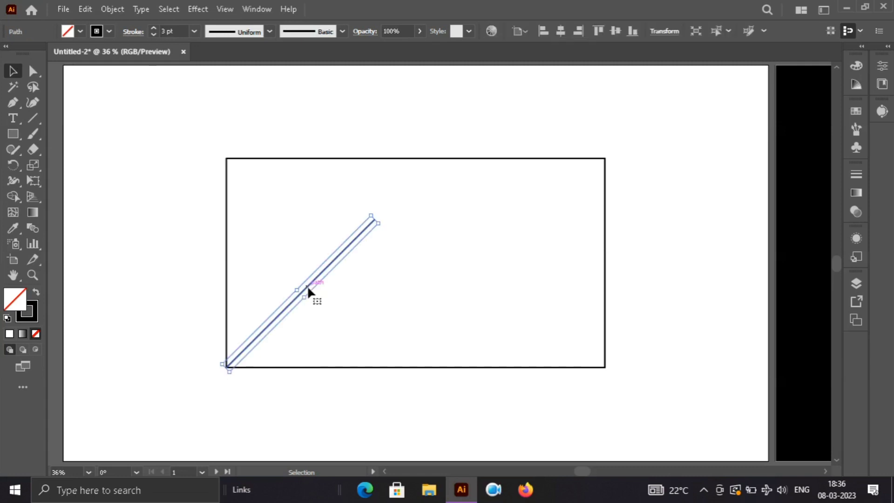
right_click(308, 288)
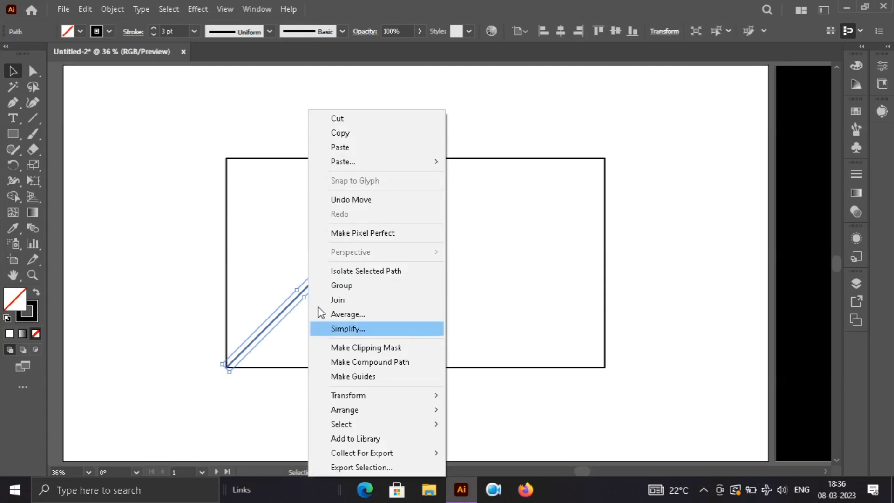
mouse_move(371, 394)
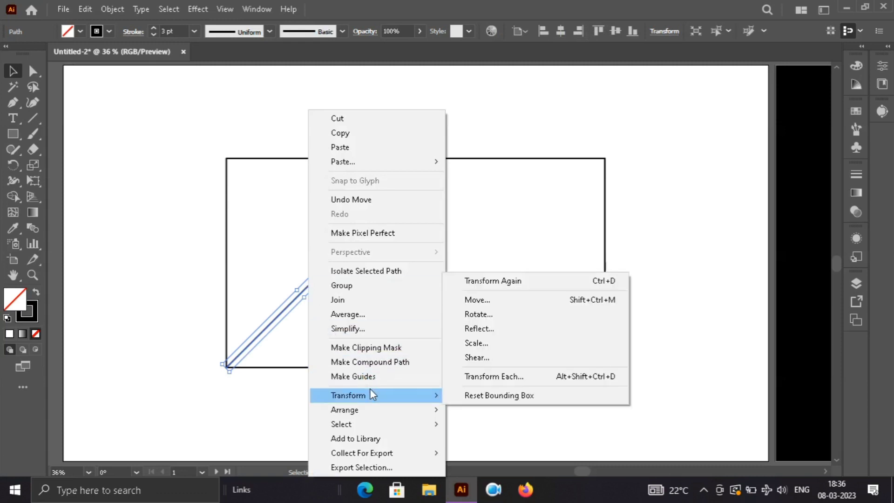
left_click(505, 330)
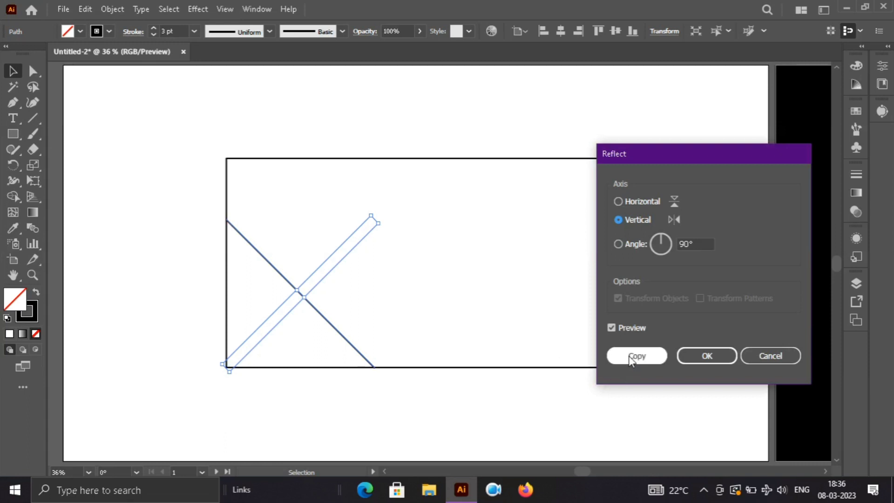
left_click(630, 356)
left_click(430, 263)
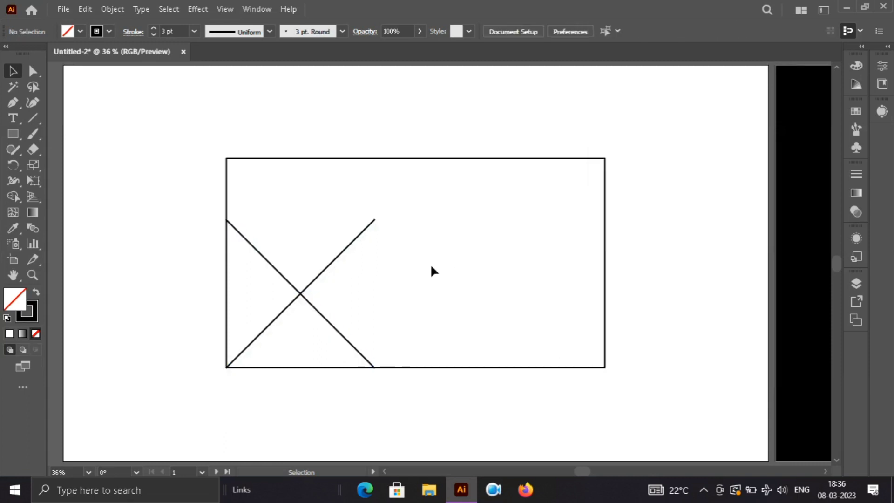
Step: Group the two crossed lines and move the group horizontally to the rectangle's centre line
left_click_drag(398, 275, 284, 294)
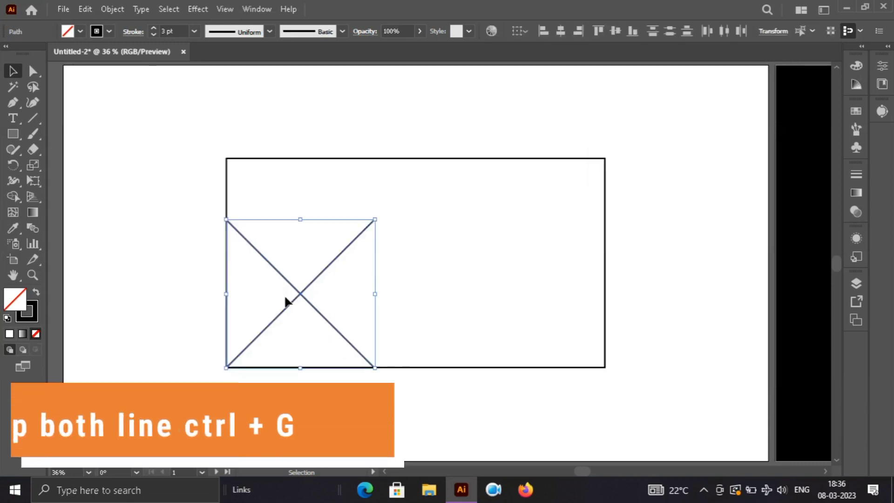
key("ctrl+g")
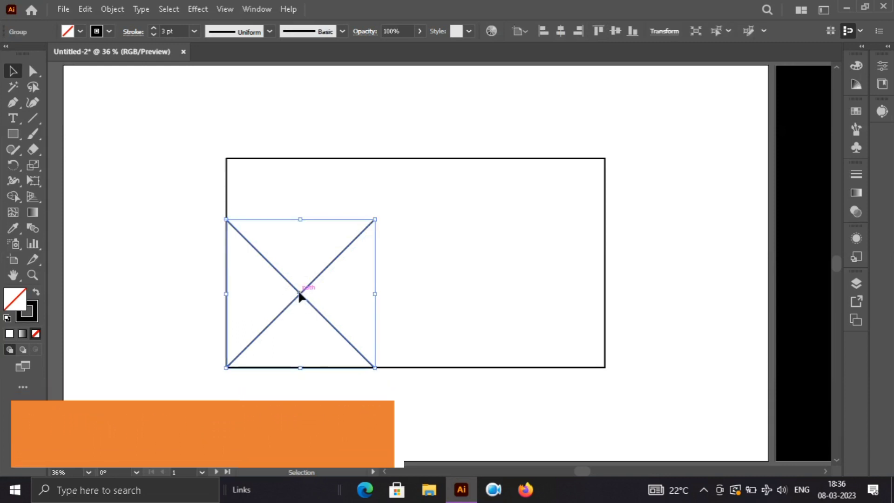
left_click_drag(302, 295, 416, 294)
left_click(181, 120)
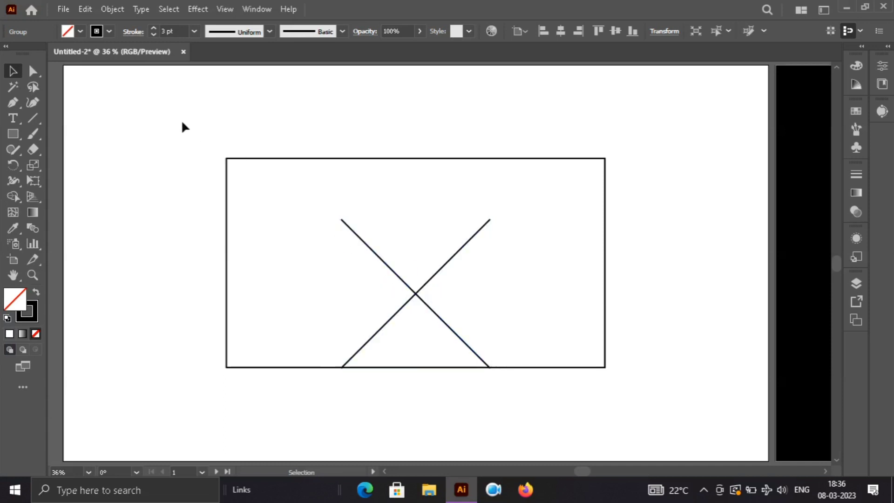
Step: Align the strokes of the rectangle and the crossed lines to the centre of their paths
left_click_drag(180, 121, 650, 402)
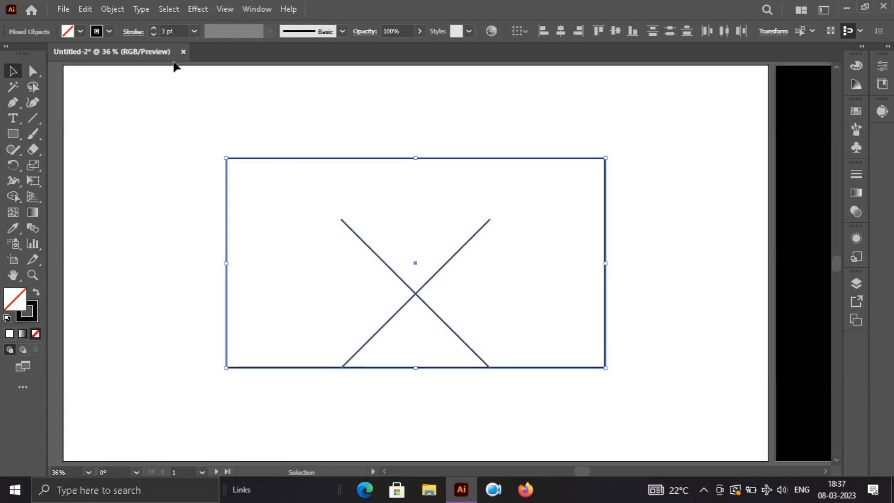
left_click(130, 32)
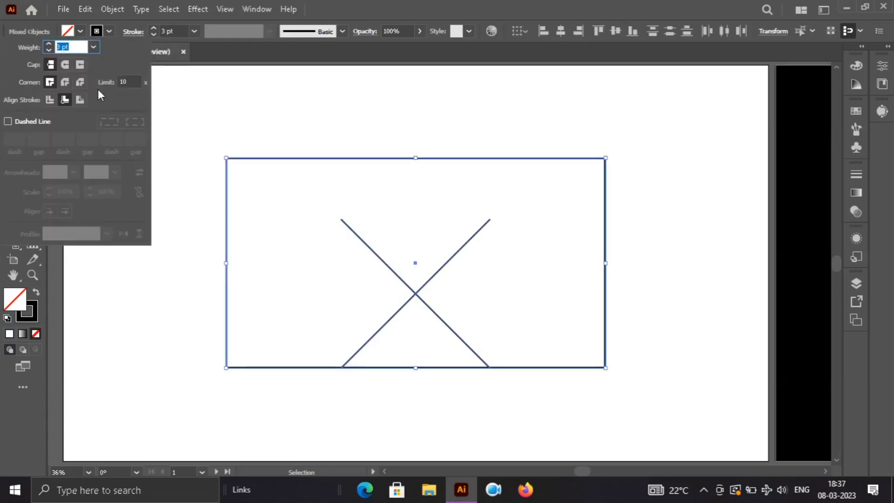
left_click(51, 99)
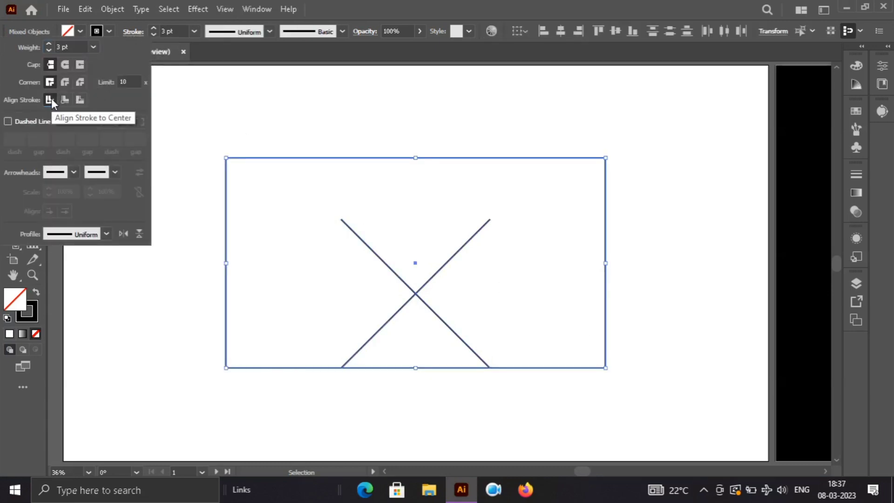
left_click(125, 347)
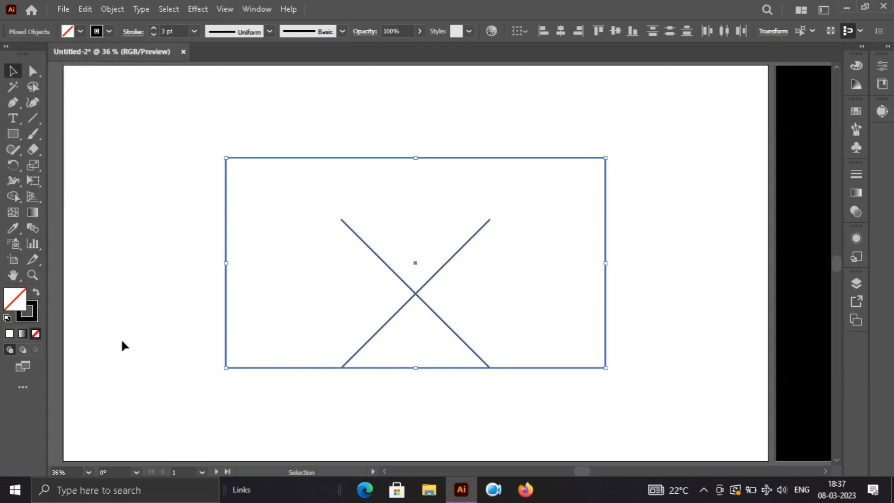
left_click(123, 345)
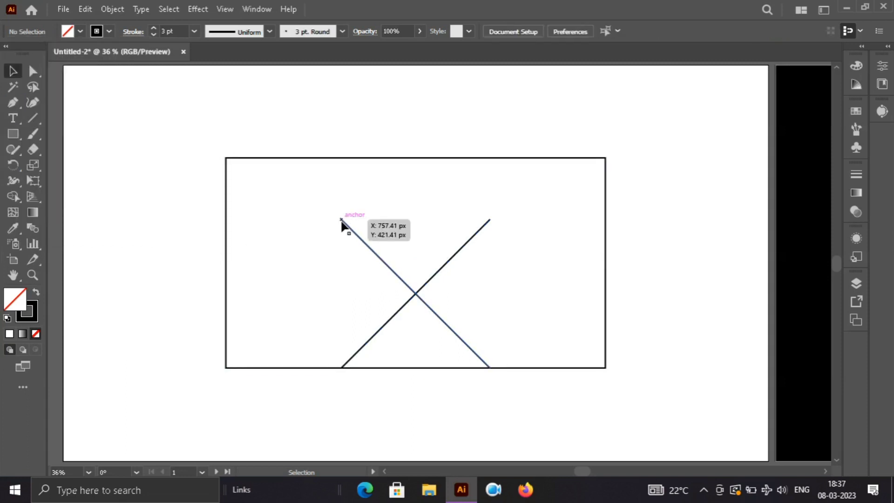
Step: Draw a square around the crossed lines, from the X's upper-left end to its lower-right end
key("m")
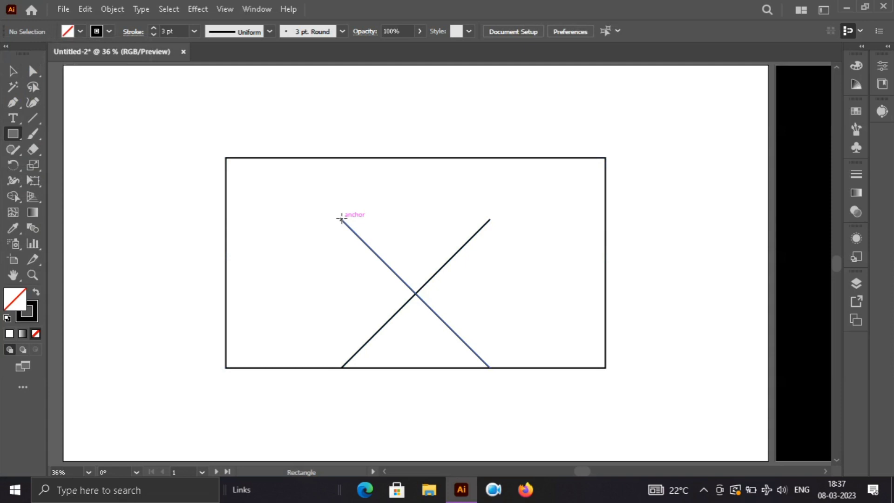
mouse_move(341, 220)
left_mouse_down()
mouse_move(385, 260)
mouse_move(492, 303)
mouse_move(491, 368)
left_mouse_up()
key("v")
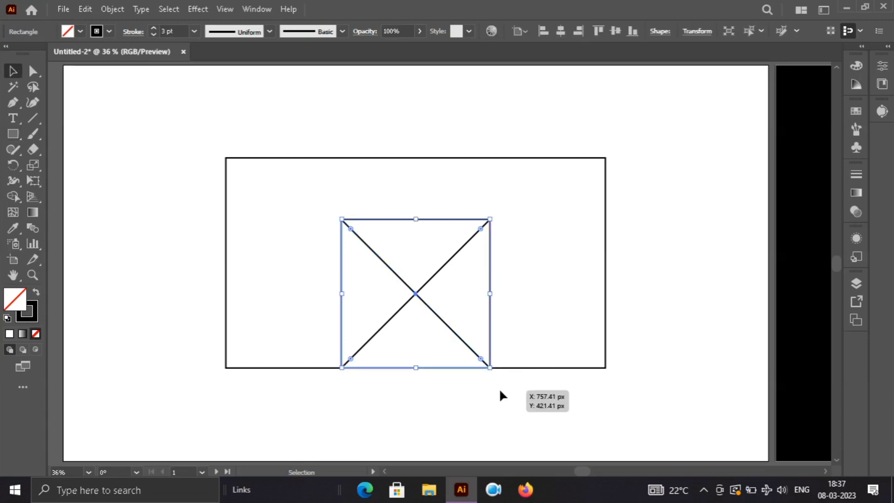
left_click(589, 391)
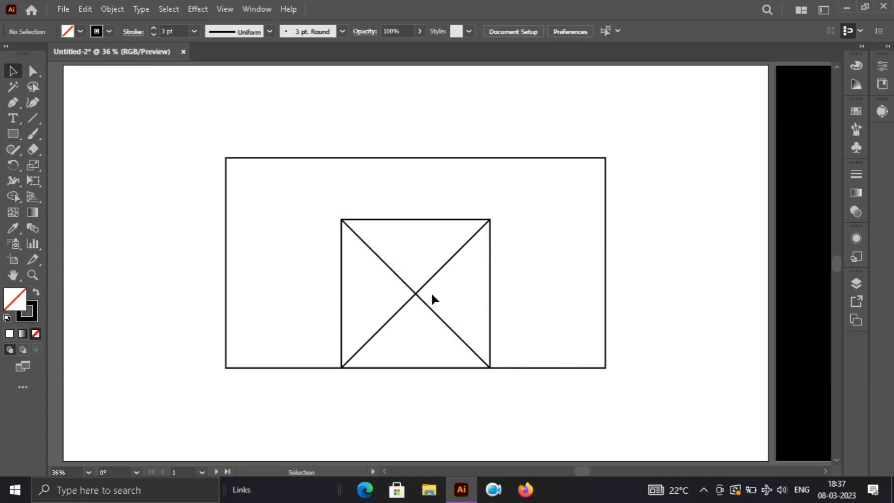
Step: Move the crossed-line group straight up until its lower ends meet the square's upper corners
left_click(416, 299)
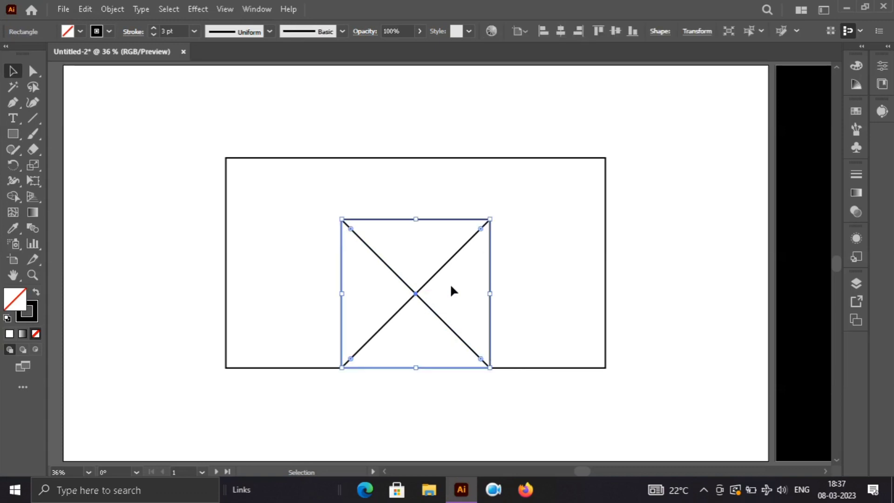
left_click(424, 285)
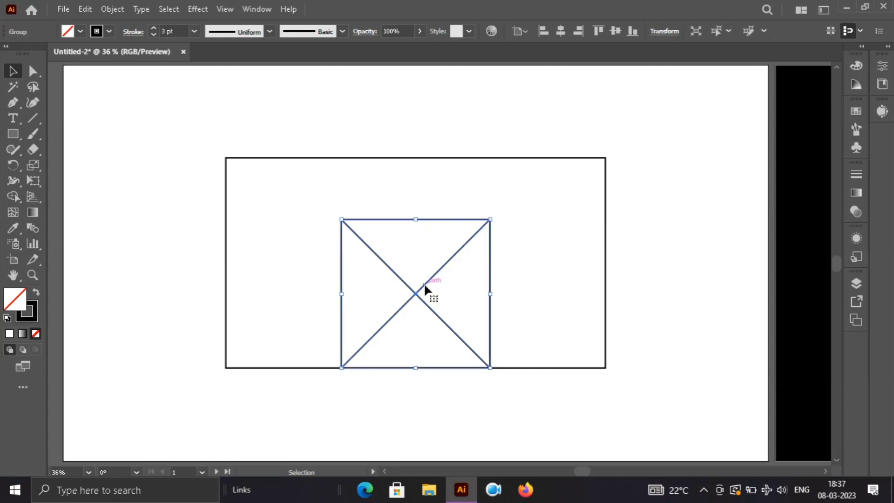
left_click_drag(424, 285, 424, 142)
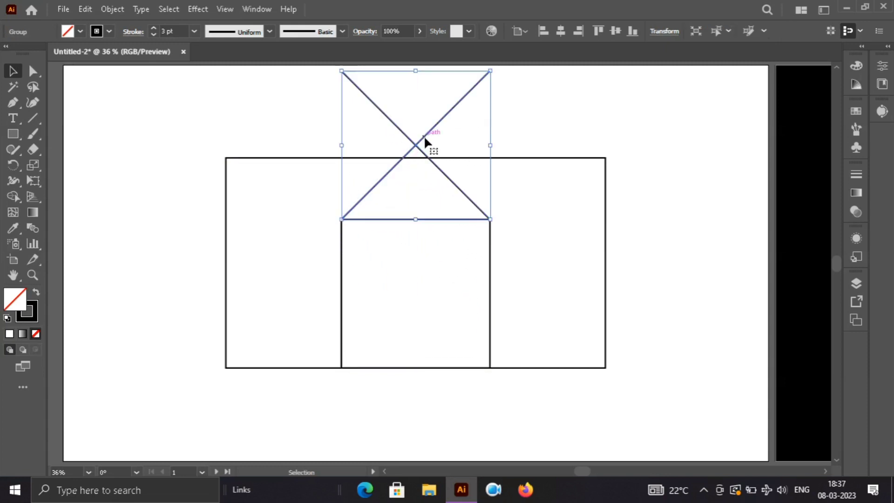
left_click(673, 216)
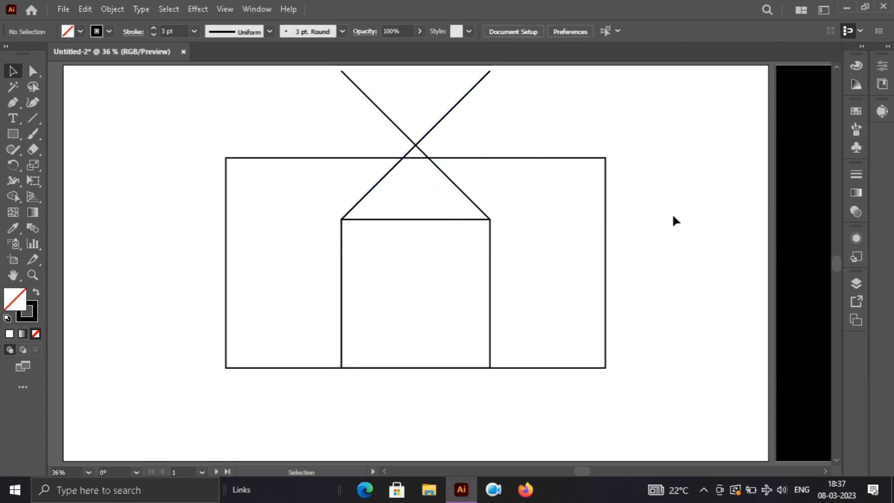
Step: Add an anchor point at the midpoint of the square's top edge and move it straight up to the crossing of the two lines
left_click(420, 220)
key("p")
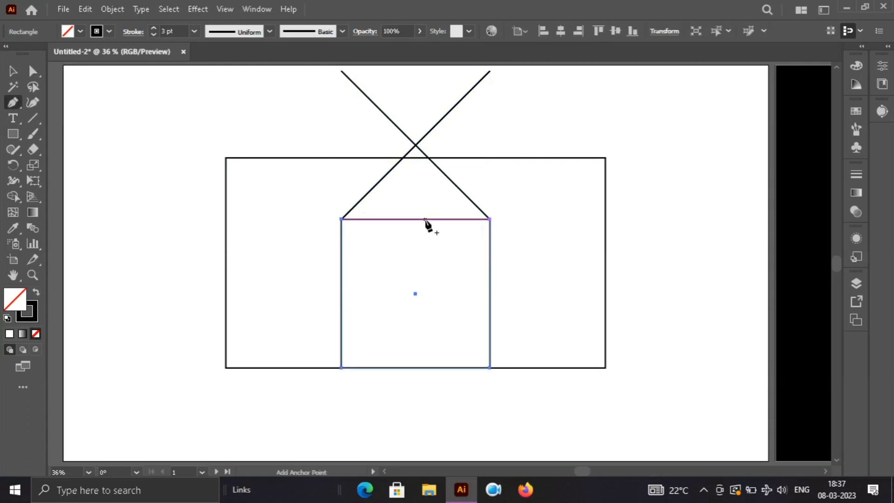
left_click(415, 219)
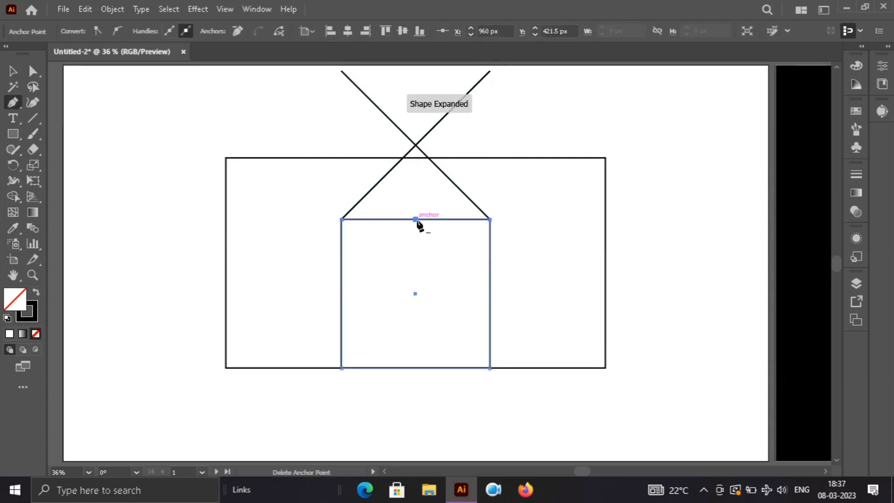
key("a")
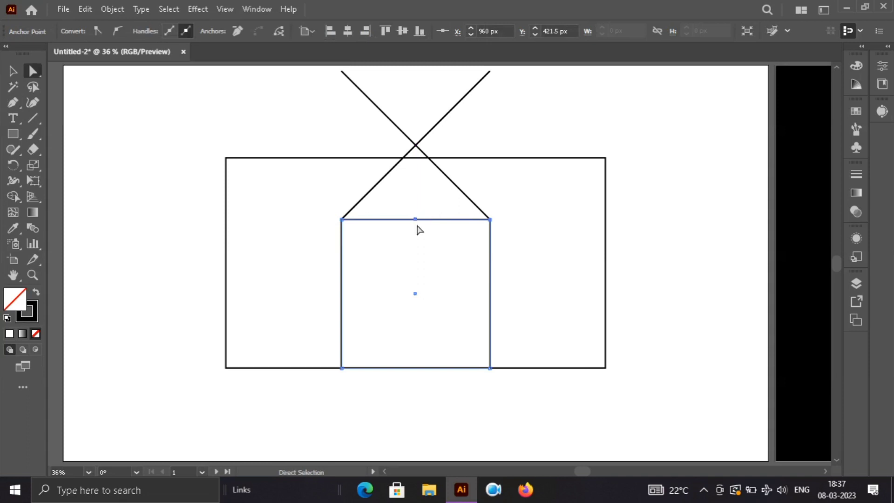
left_click_drag(417, 220, 417, 222)
left_click_drag(416, 222, 417, 148)
left_click(477, 147)
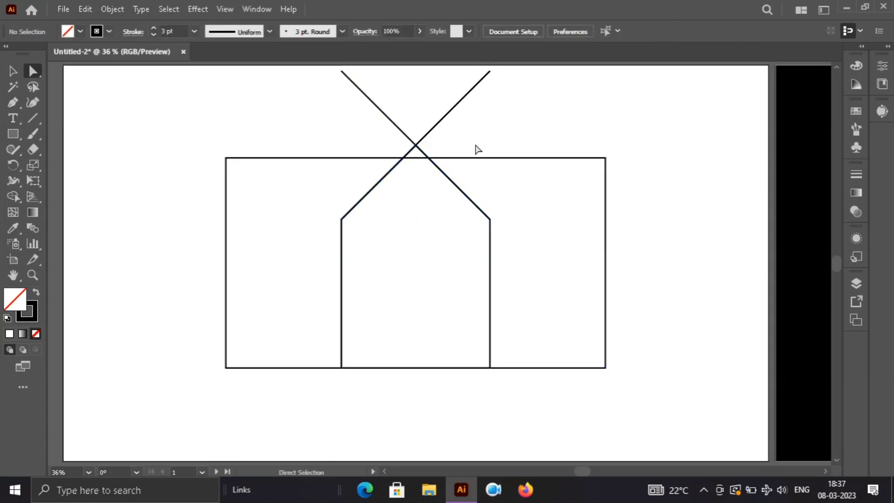
left_click_drag(446, 117, 443, 230)
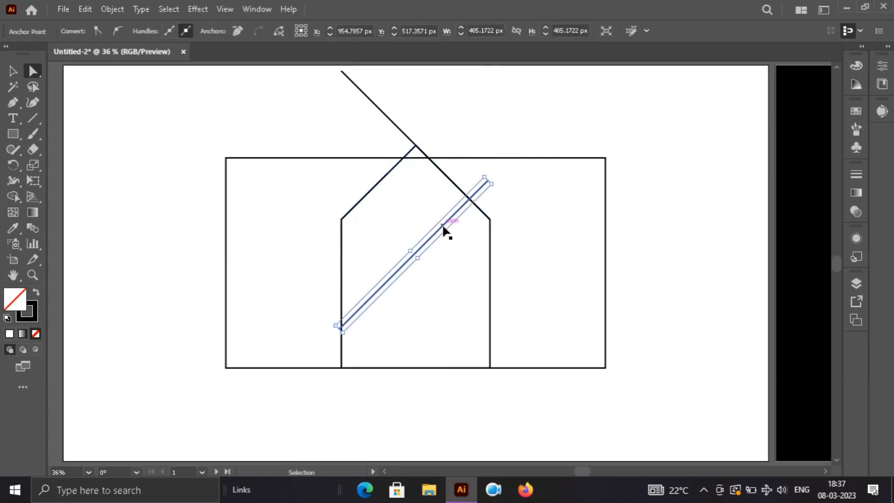
key("ctrl+z")
left_click(534, 127)
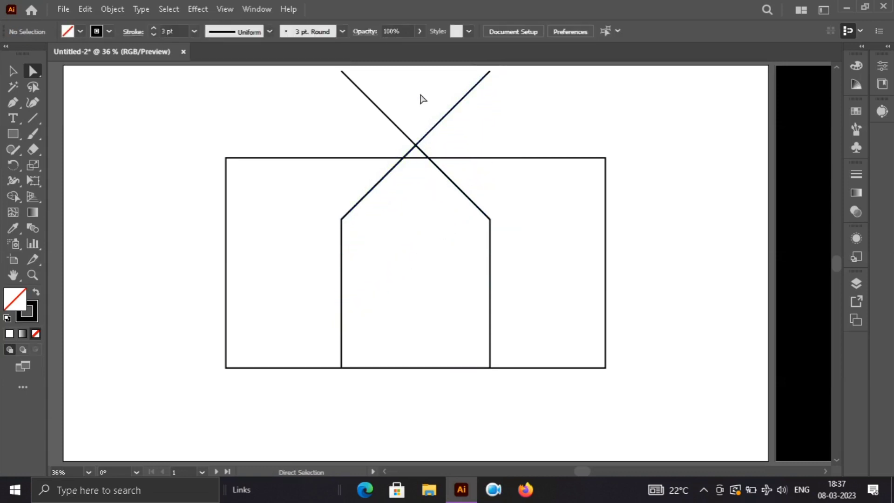
Step: Group the two crossed lines and move them straight down until their ends meet the corners of the original square
left_click_drag(332, 97, 473, 135)
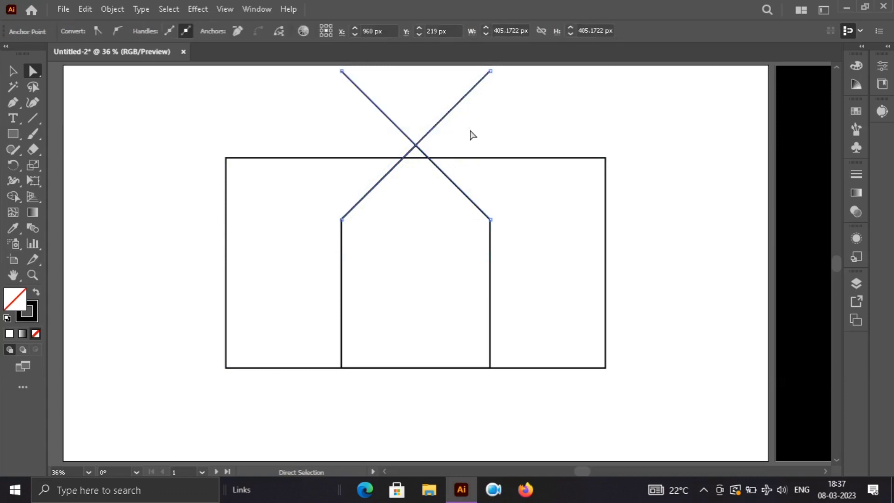
key("ctrl+g")
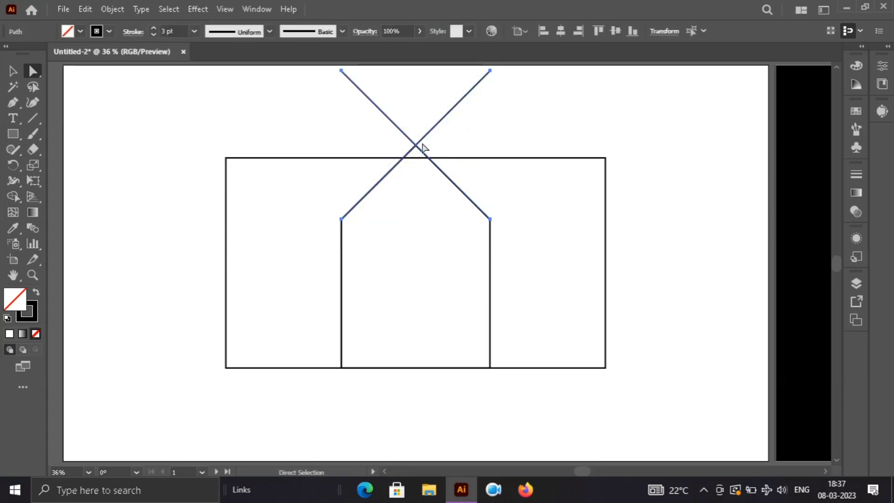
left_click_drag(415, 145, 416, 294)
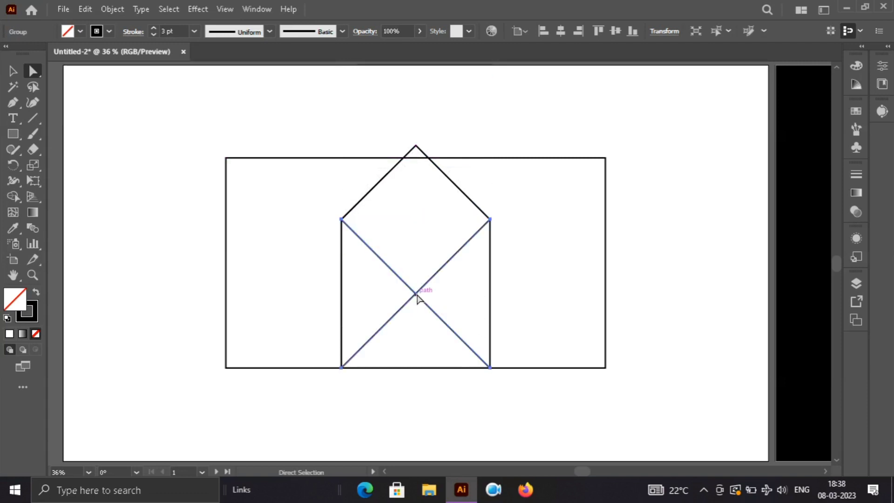
left_click(728, 250)
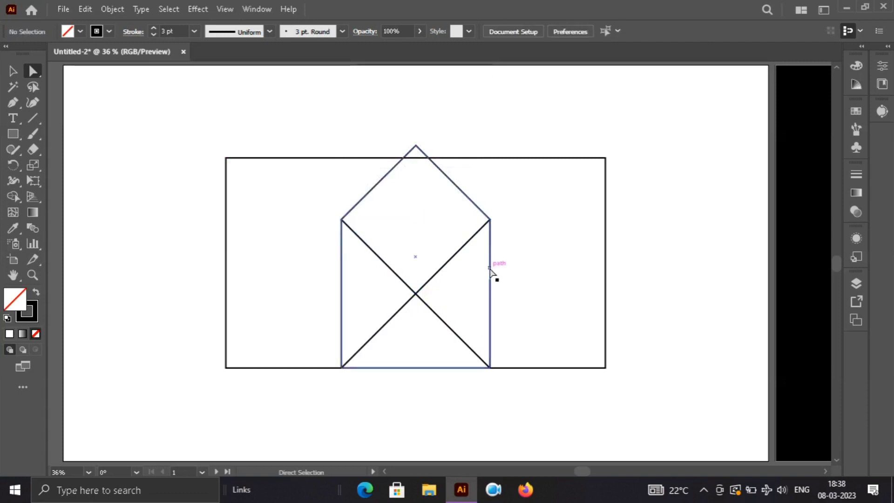
Step: Rotate the house-shaped outline 180° so its peak points down to the rectangle's bottom edge
left_click(490, 269)
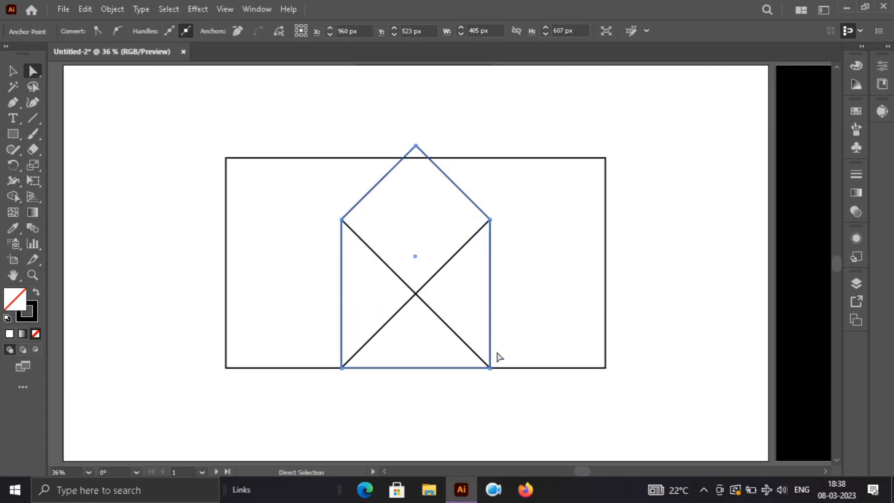
key("v")
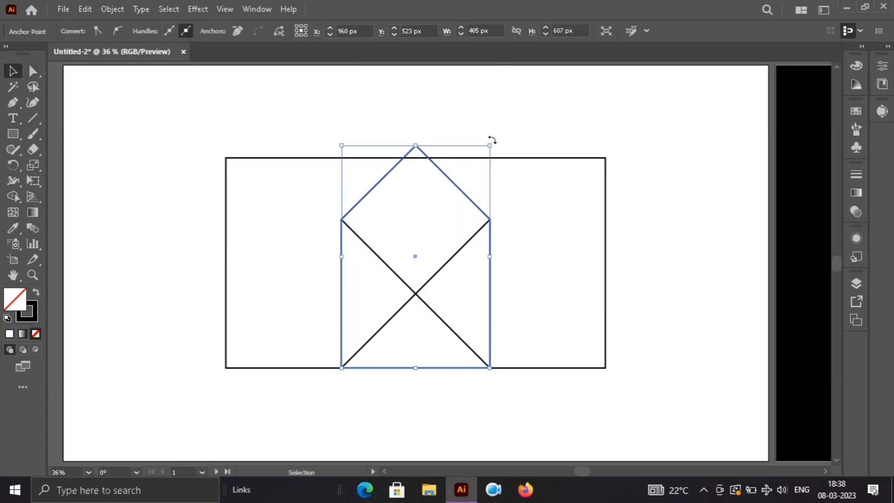
left_click_drag(492, 139, 333, 382)
left_click(734, 272)
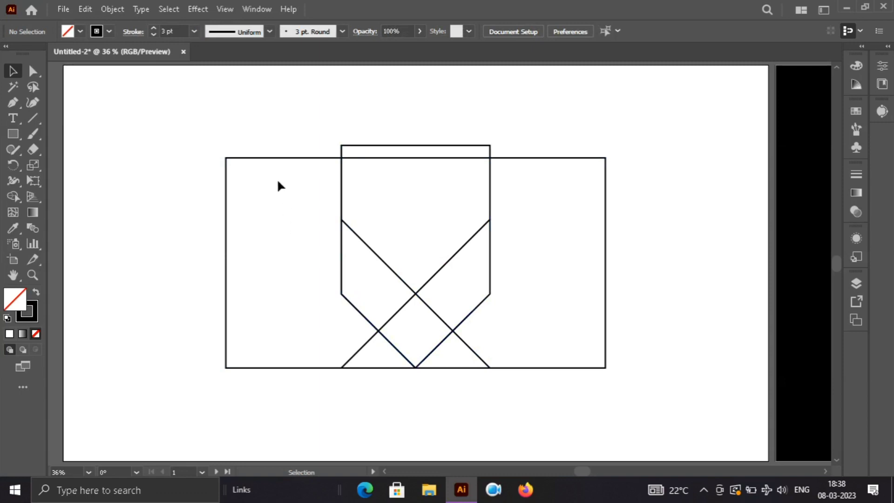
left_click_drag(275, 132, 623, 412)
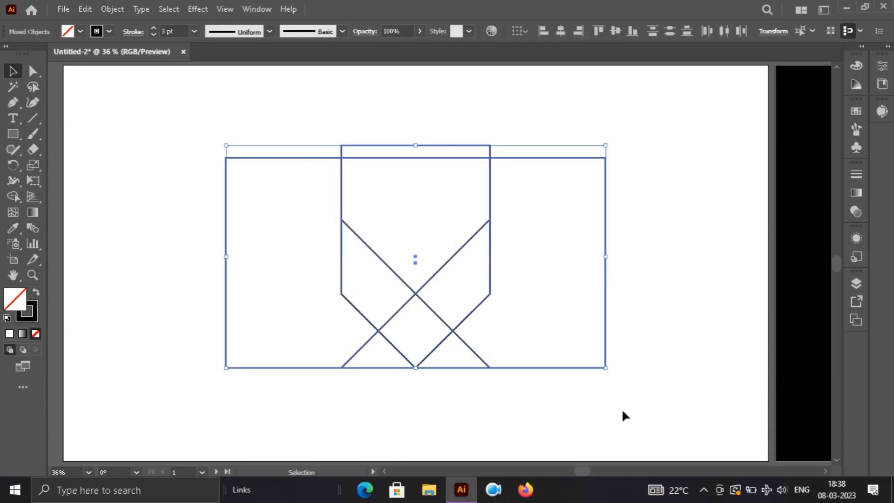
key("shift+m")
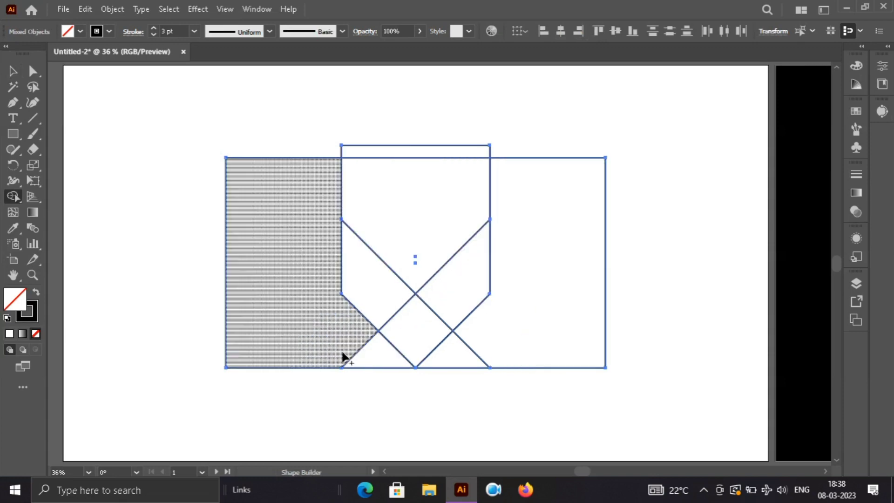
key("v")
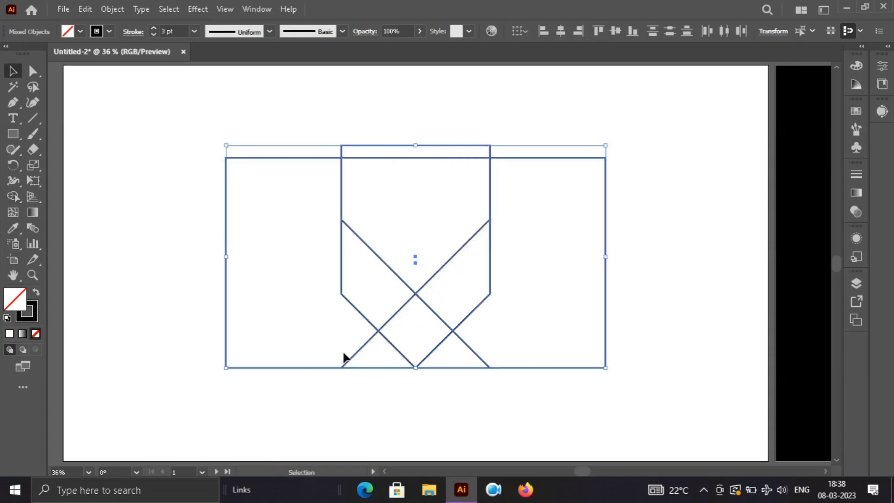
left_click(164, 259)
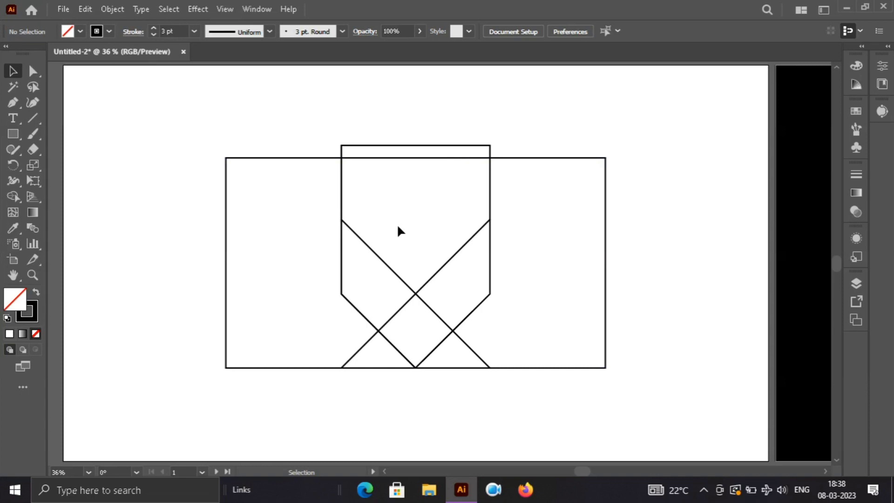
Step: Draw a vertical line with the Pen tool from the X's crossing up to the height of the X's upper ends
key("p")
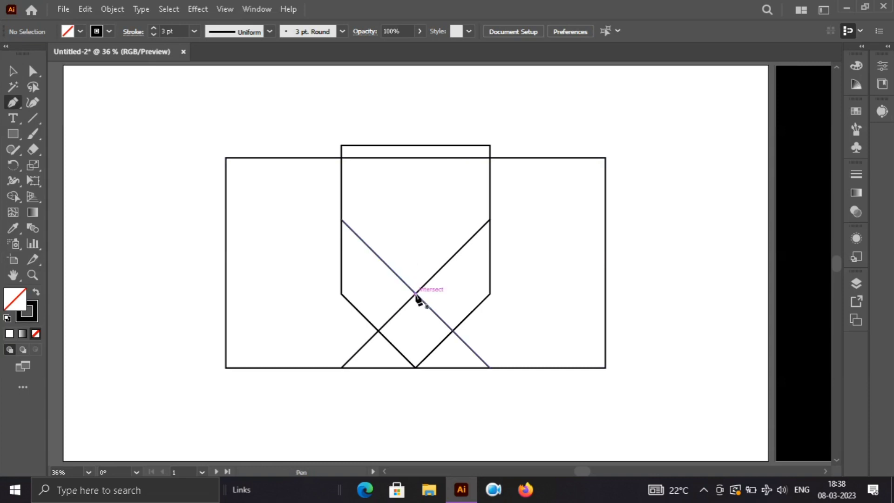
left_click(416, 294)
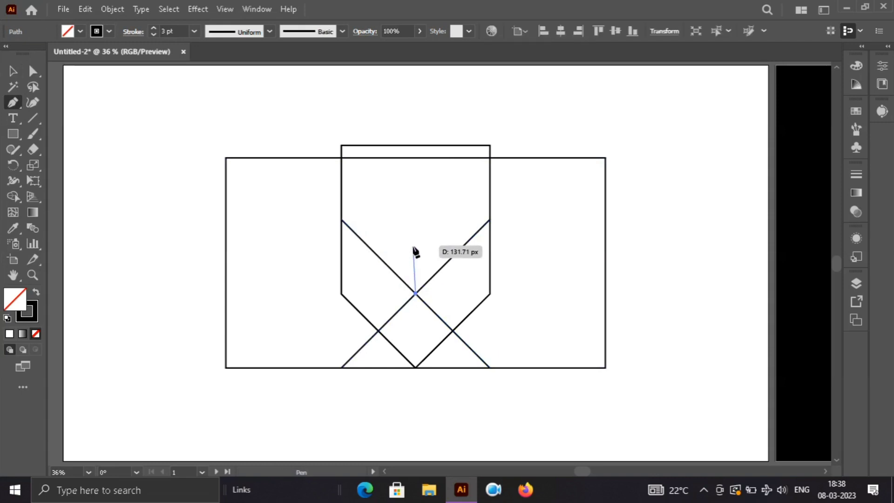
left_click(416, 219)
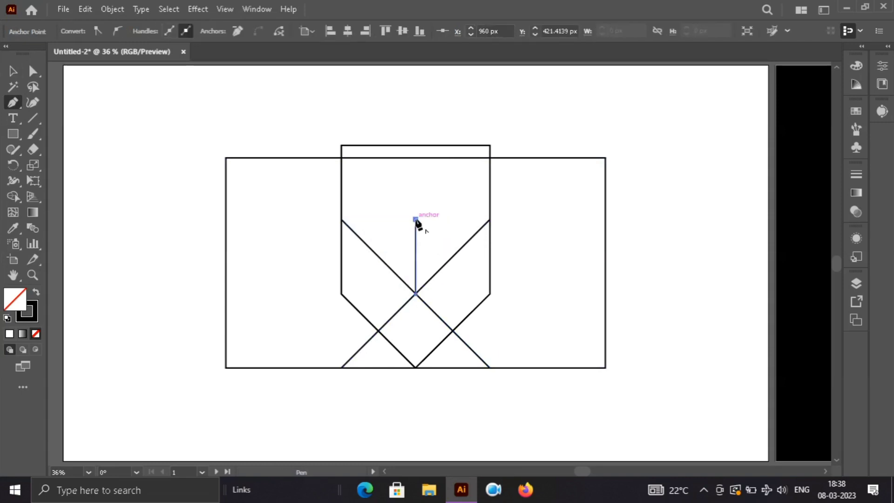
key("v")
left_click(662, 284)
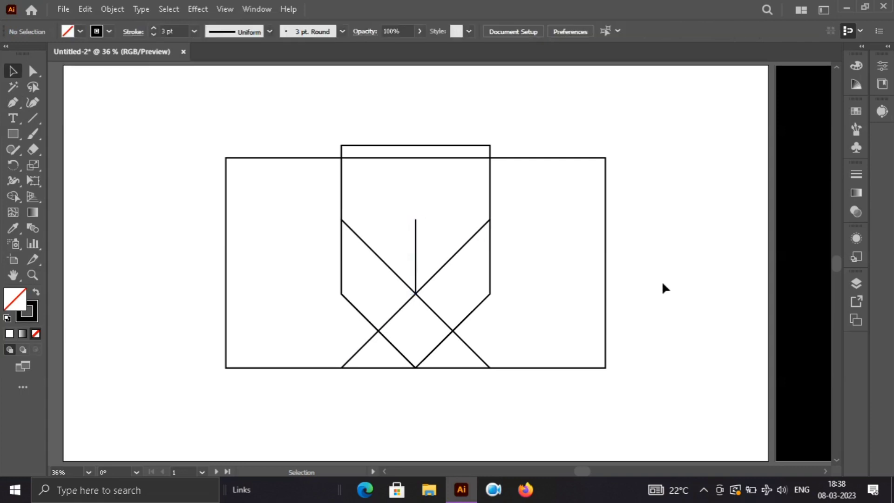
Step: Select all the artwork and use Shape Builder to remove the side regions and the regions above the X
mouse_move(258, 108)
left_mouse_down()
mouse_move(287, 160)
mouse_move(585, 402)
left_mouse_up()
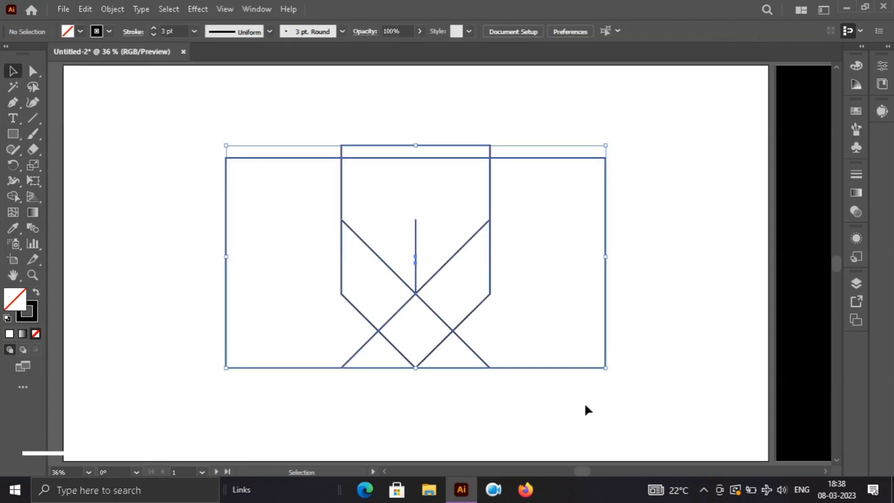
key("shift+m")
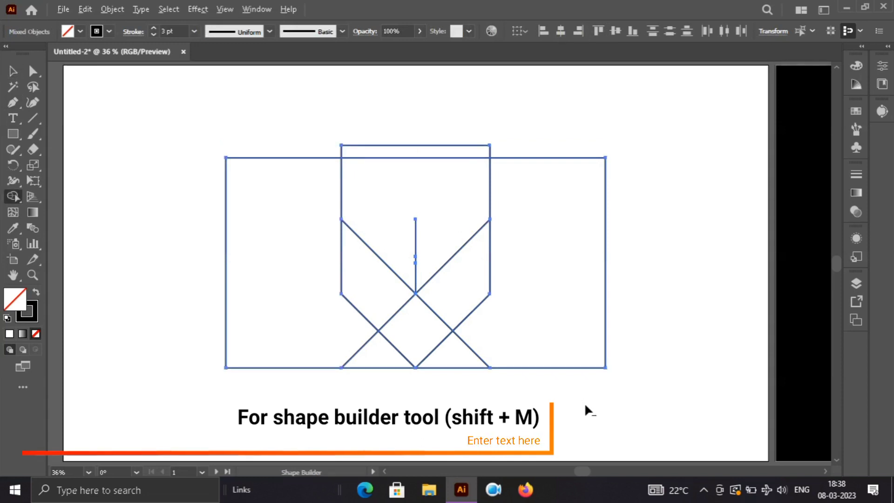
left_click(587, 316, "alt")
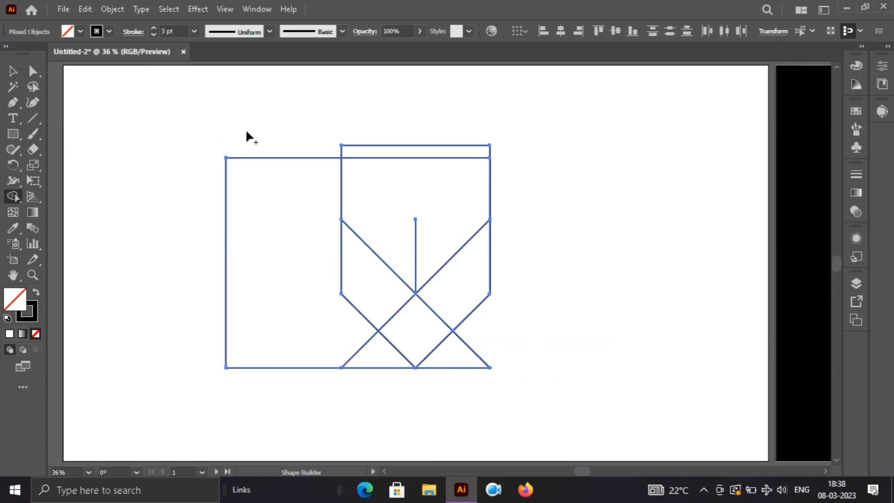
left_click(265, 211, "alt")
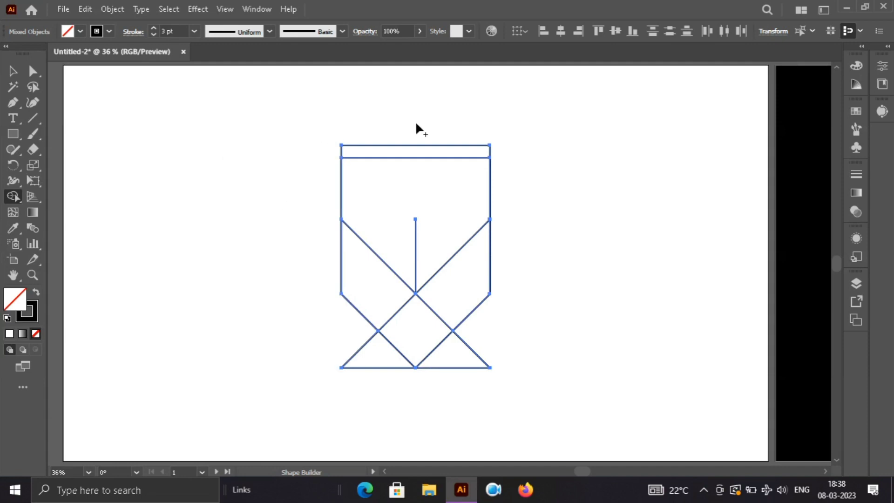
left_click_drag(417, 123, 434, 178)
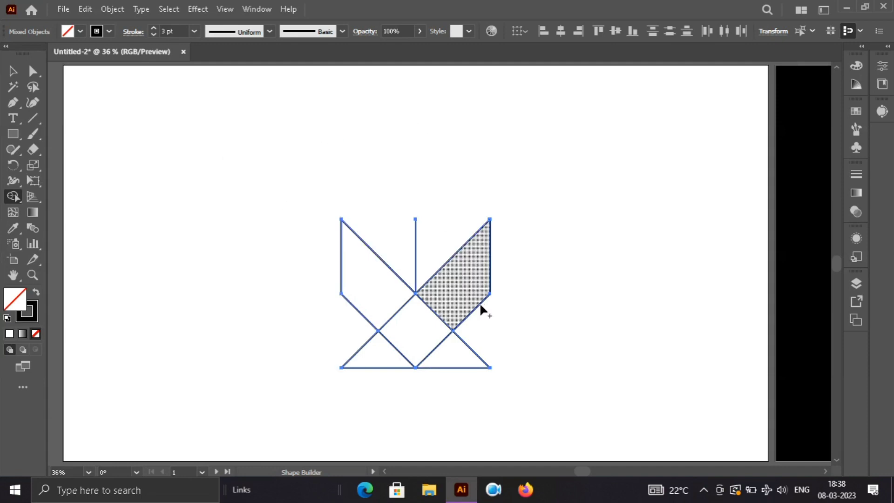
Step: Remove the two horizontal bottom segments between the lower ends of the X with Shape Builder
left_click(455, 367, "alt")
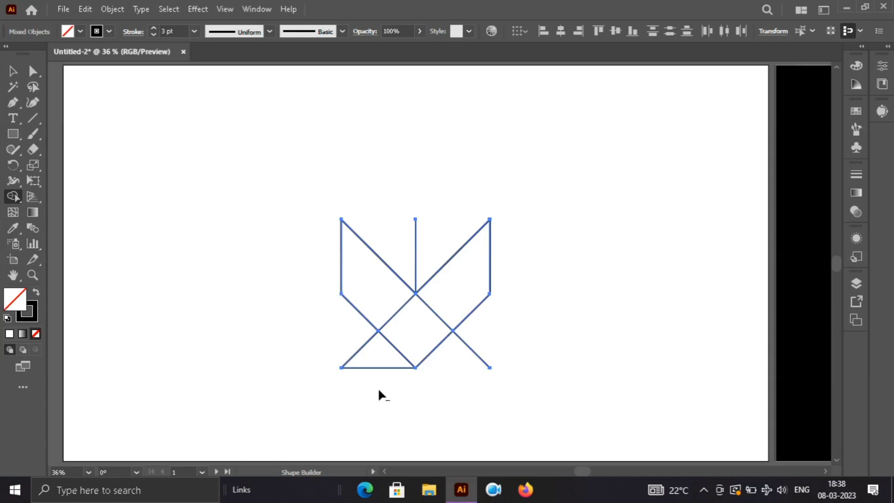
left_click(376, 367, "alt")
key("v")
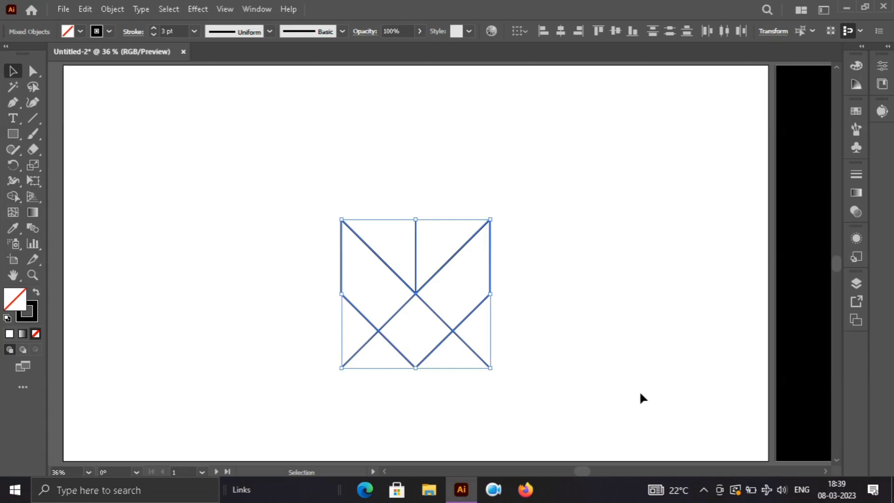
Step: Turn the central diamond and the left and right wing regions into separate shapes with Shape Builder
key("shift+m")
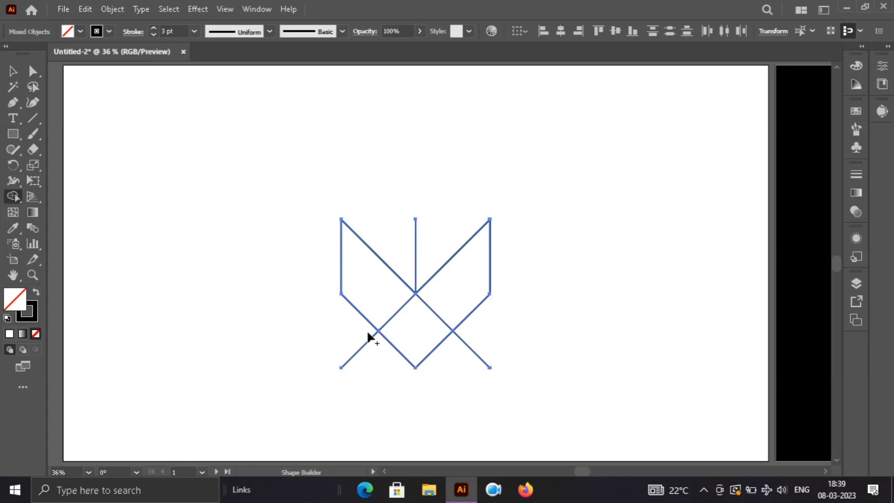
left_click(410, 331)
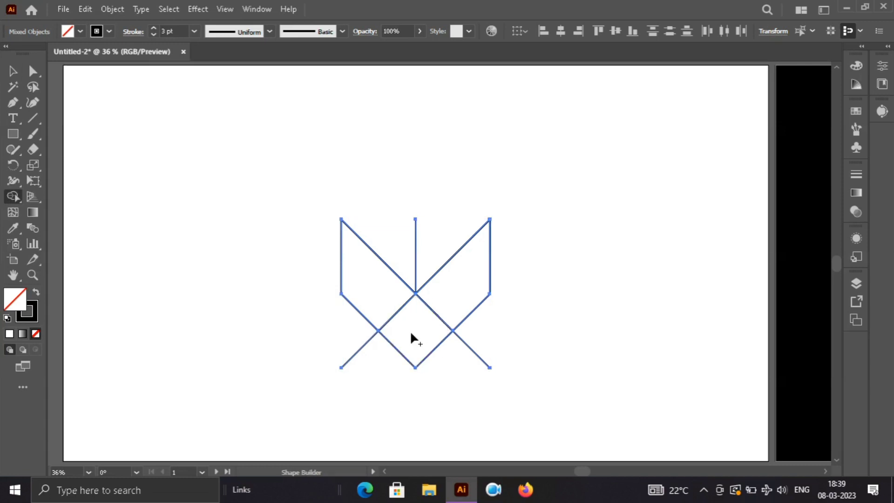
left_click(379, 294)
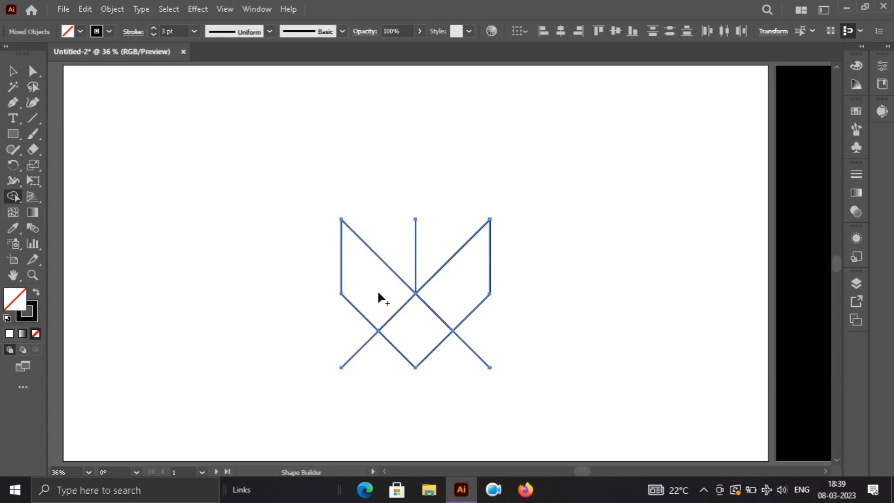
left_click(452, 298)
key("v")
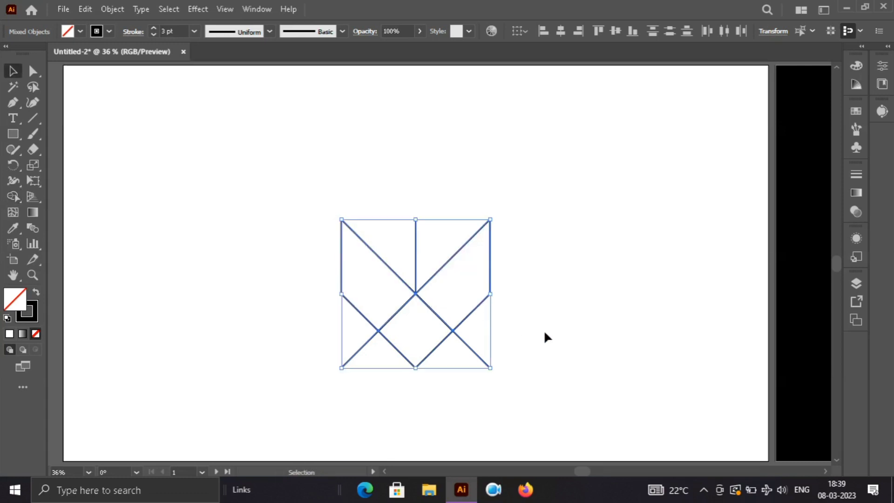
left_click(543, 330)
Step: Move the left wing shape slightly up and to the left, away from the vertical line and the diamond
left_click(406, 285)
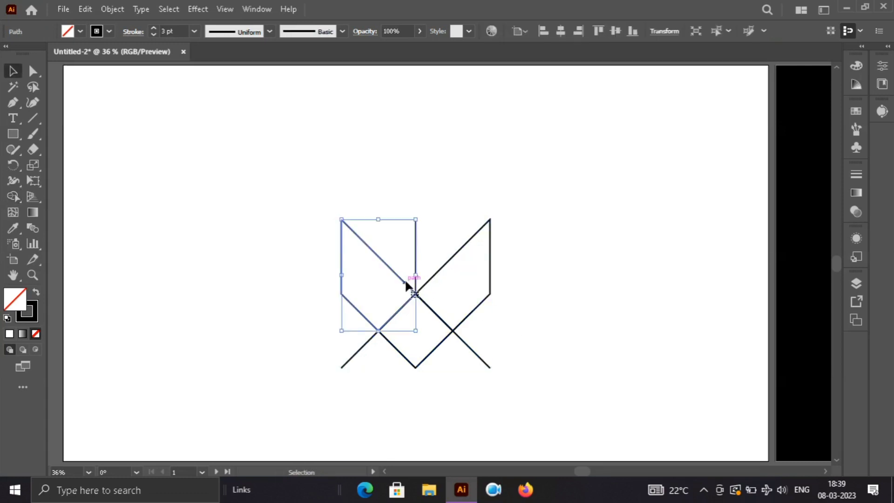
left_click_drag(406, 285, 390, 273)
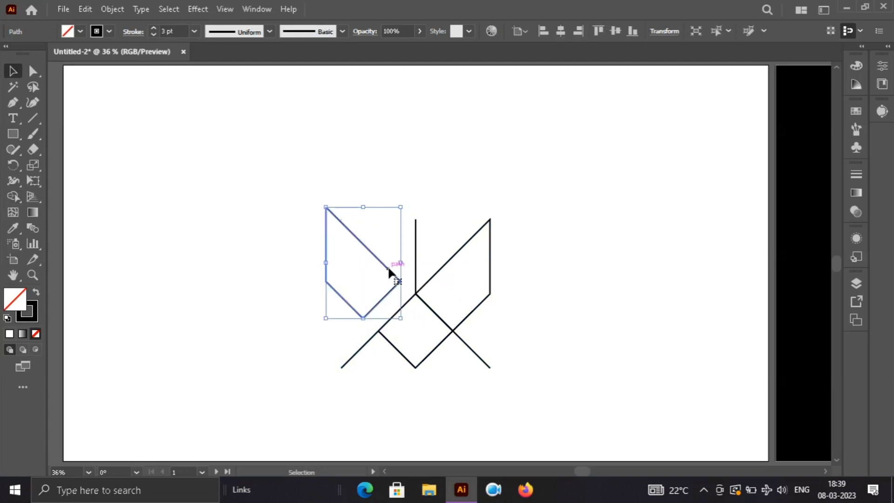
left_click(587, 323)
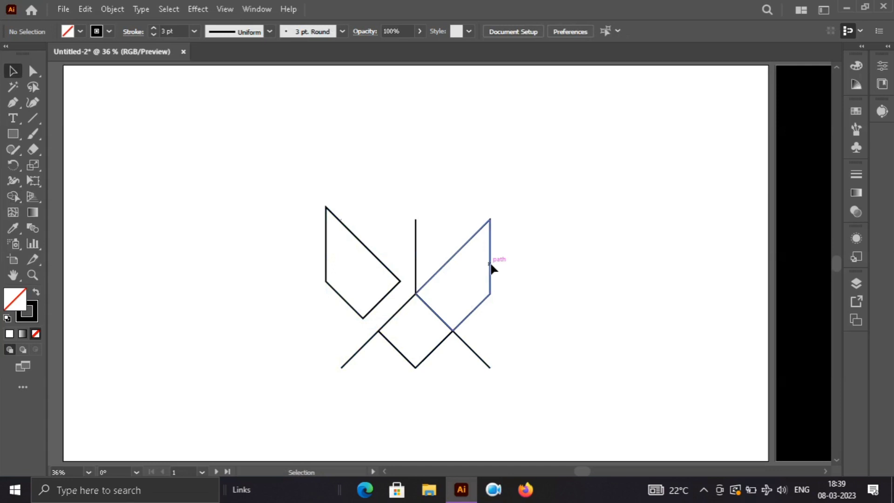
Step: Move the right wing shape slightly up and to the right, away from the vertical line and the diamond
left_click_drag(490, 265, 501, 252)
left_click(595, 257)
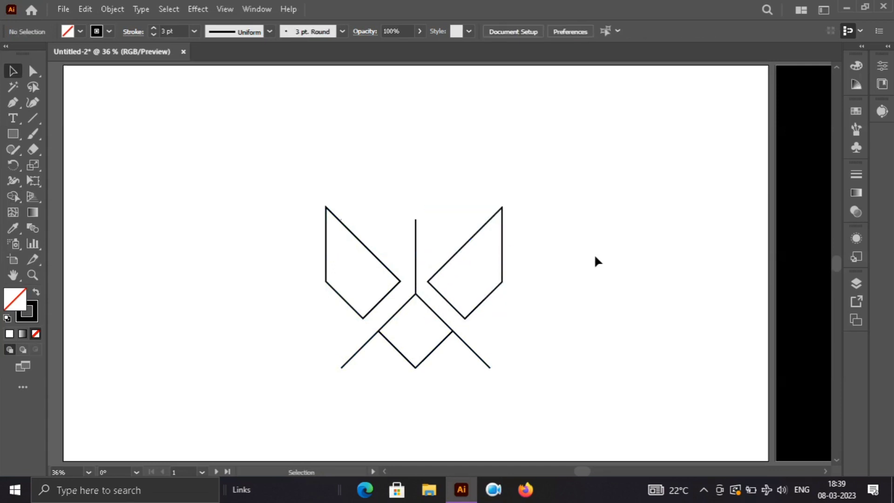
Step: Undo the moves of the right and left wing shapes and deselect the artwork
key("a")
key("ctrl+z")
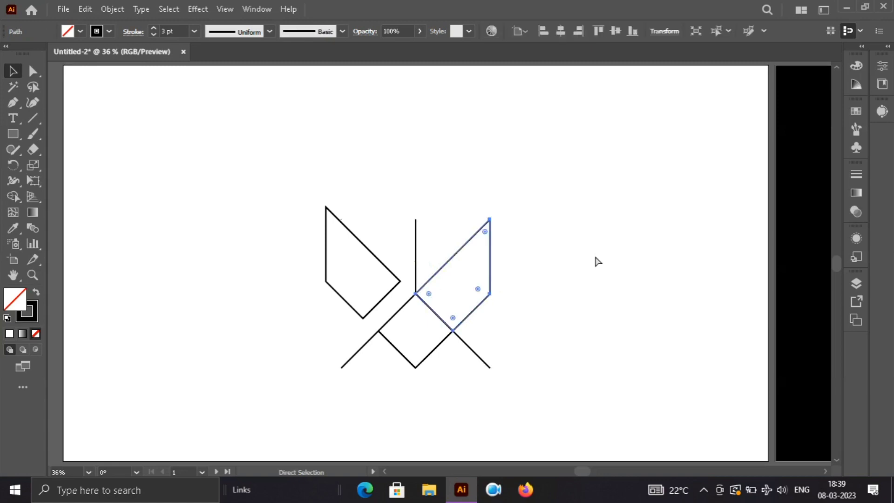
key("ctrl+z")
key("v")
left_click(597, 261)
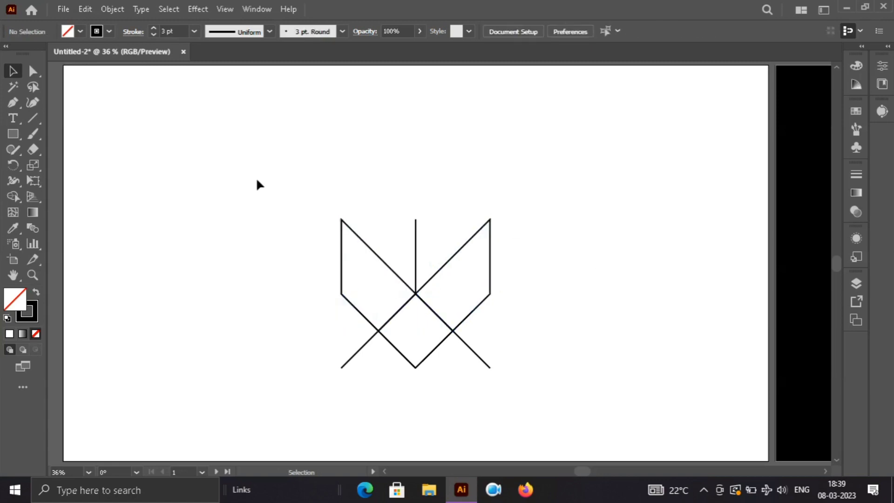
Step: Select all parts of the black line logo on the white artboard and group them
left_click_drag(257, 177, 593, 431)
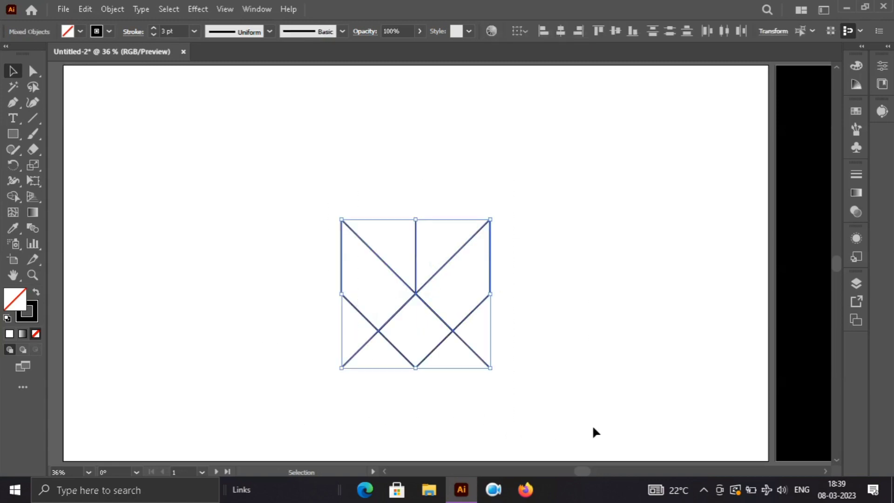
key("ctrl+g")
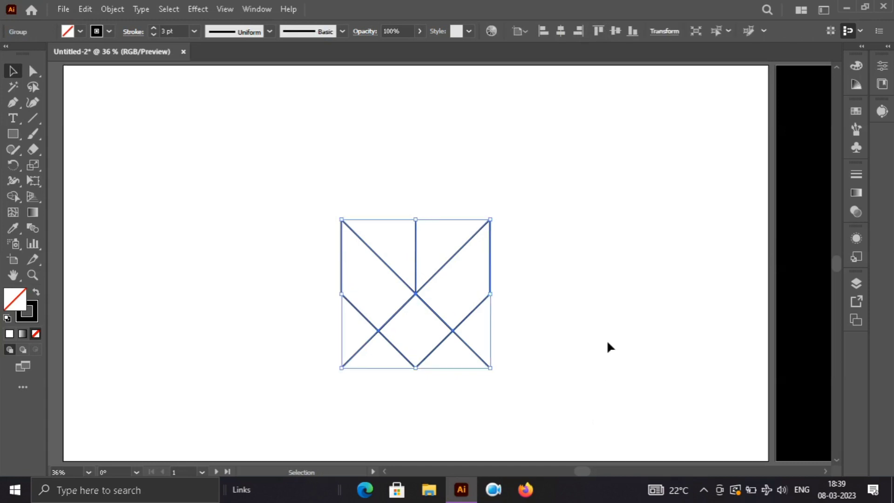
left_click(609, 328)
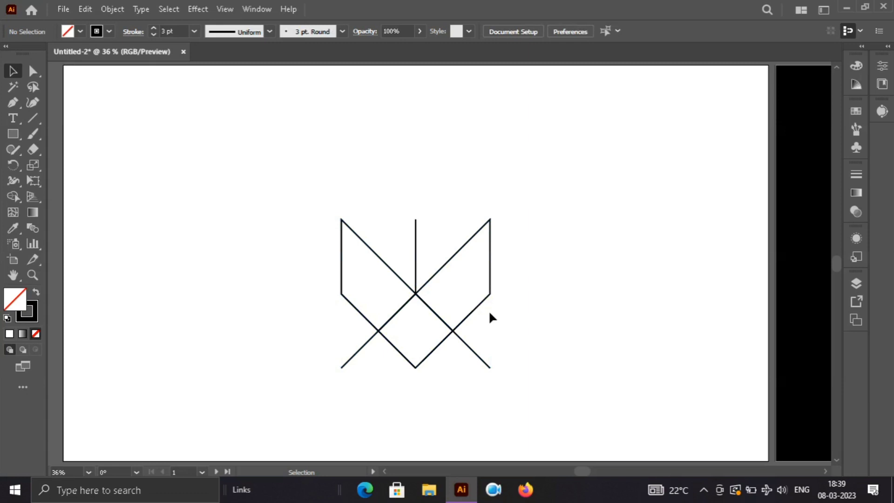
Step: Ungroup the white filled logo on the black artboard and deselect it
key("space")
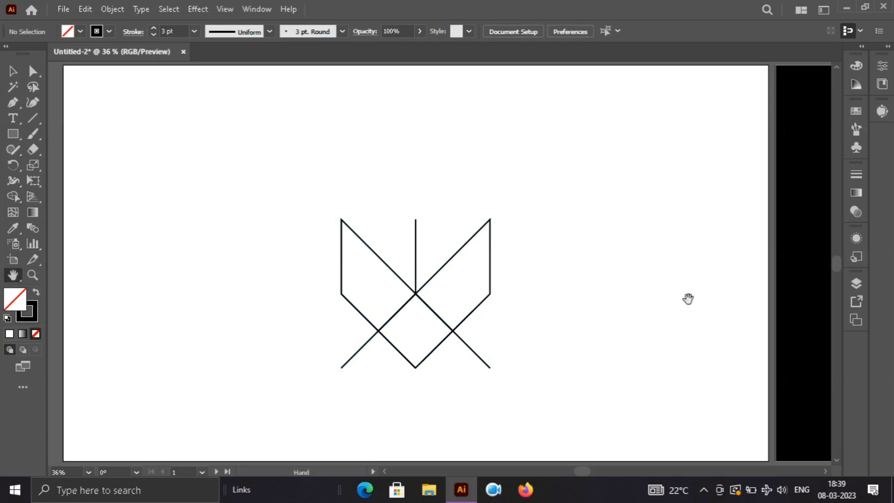
left_click_drag(705, 302, 213, 315)
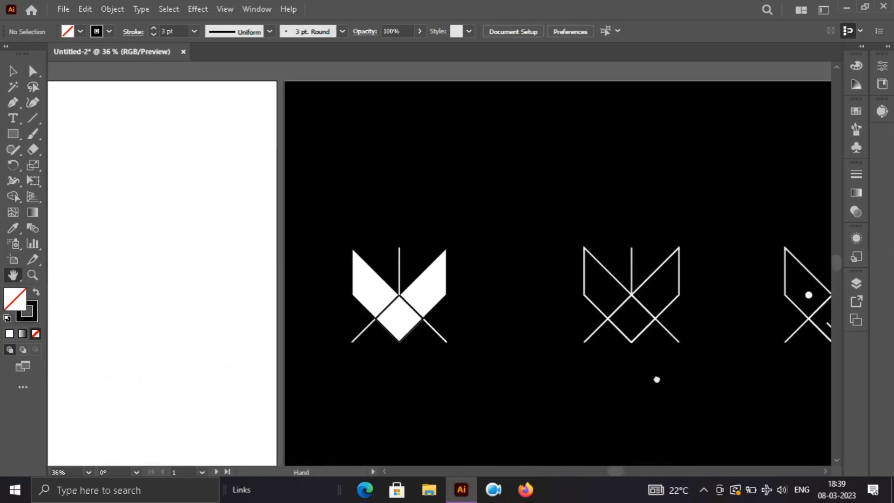
left_click_drag(656, 377, 485, 364)
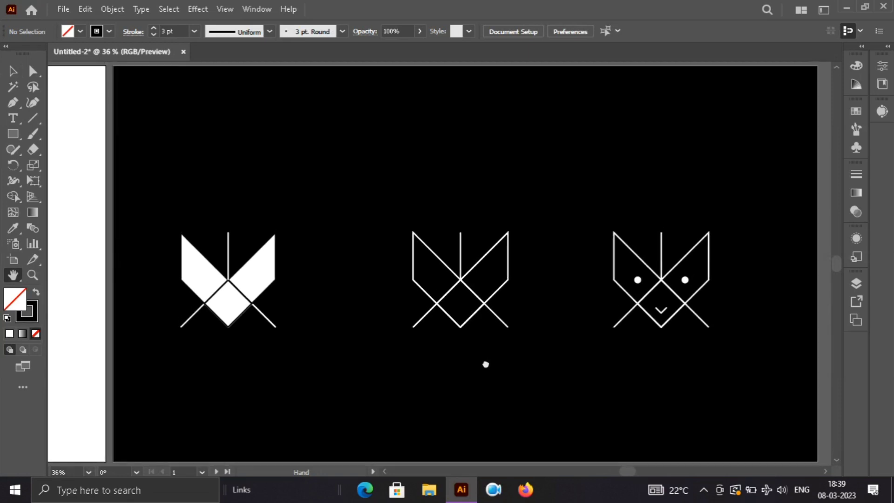
left_click(264, 293)
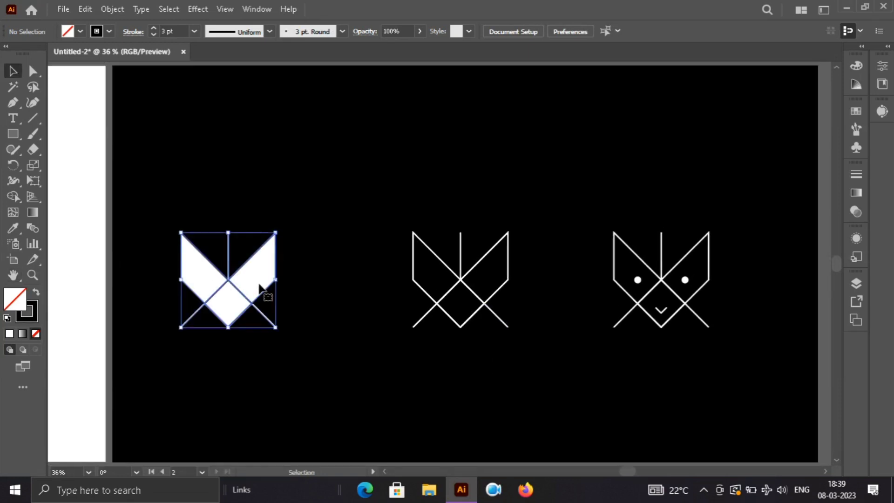
right_click(238, 304)
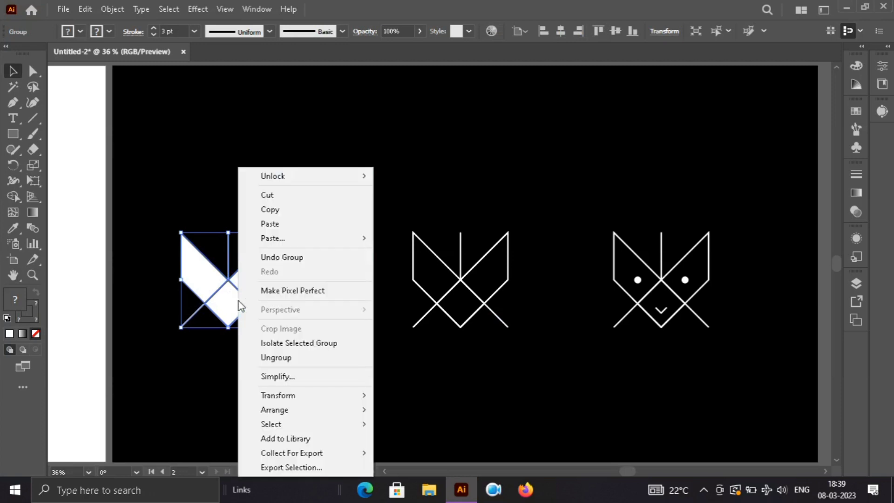
left_click(287, 358)
left_click(291, 371)
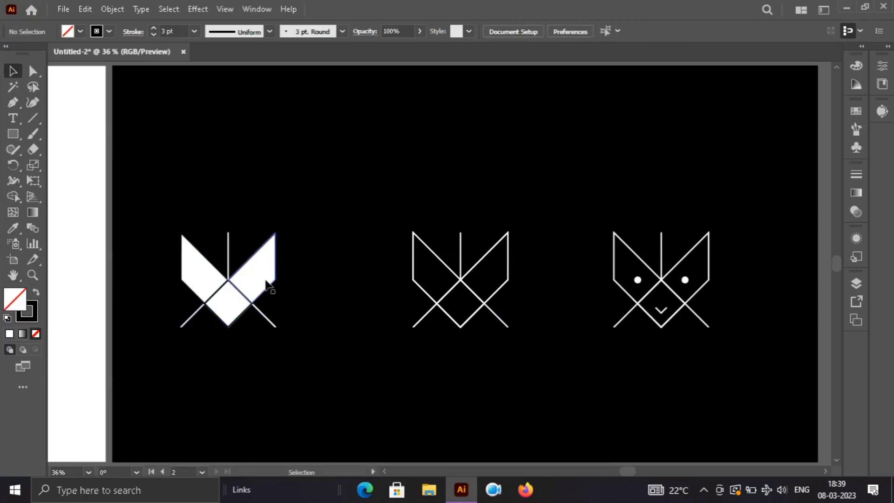
Step: Select the filled logo's right wing and its line group in turn to inspect their fill and stroke
mouse_move(266, 284)
left_mouse_down()
mouse_move(266, 255)
mouse_move(255, 307)
mouse_move(267, 285)
left_mouse_up()
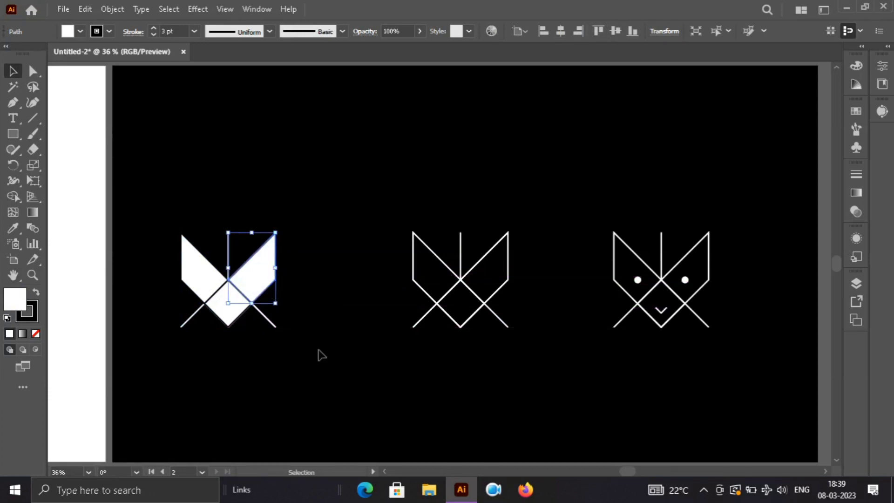
left_click(154, 308)
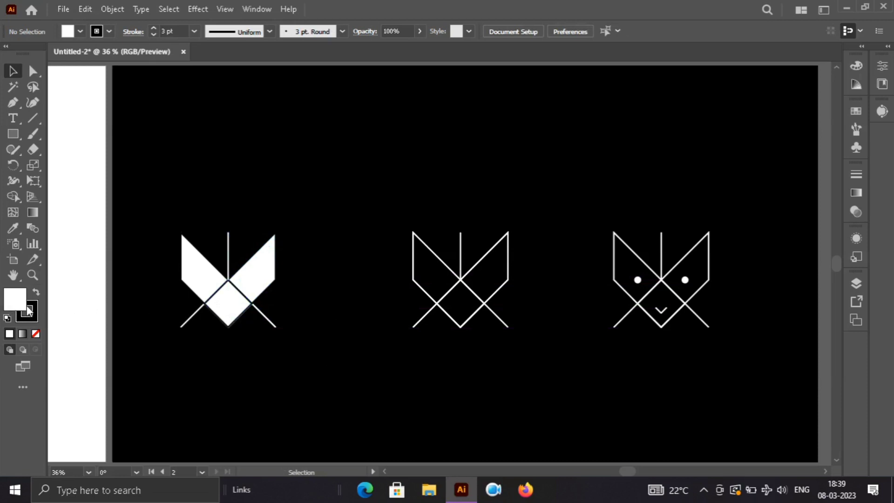
left_click(260, 282)
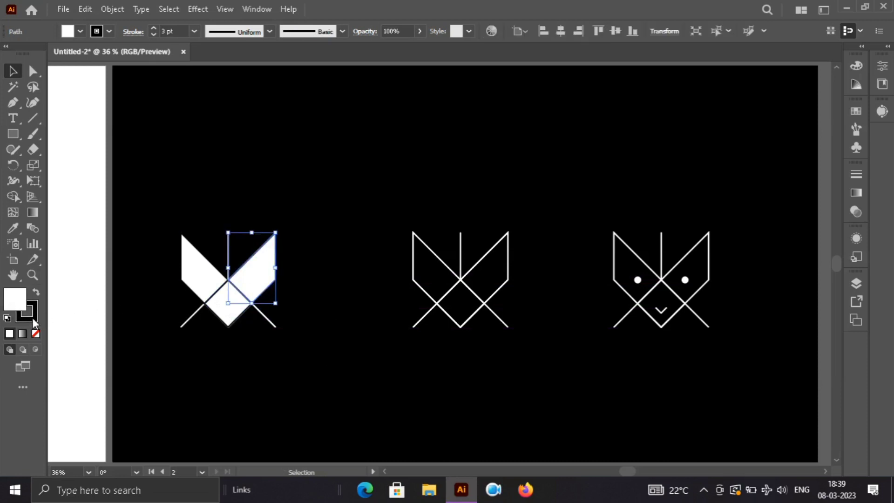
left_click(197, 319, "shift")
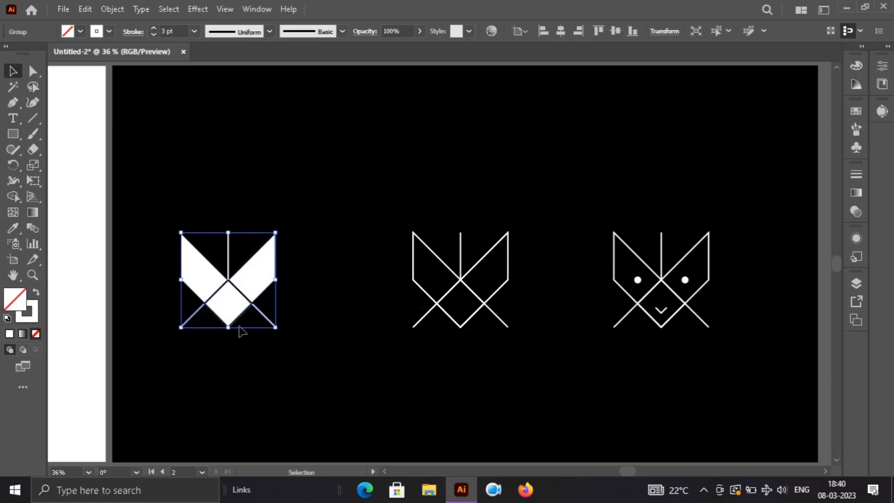
left_click(356, 372)
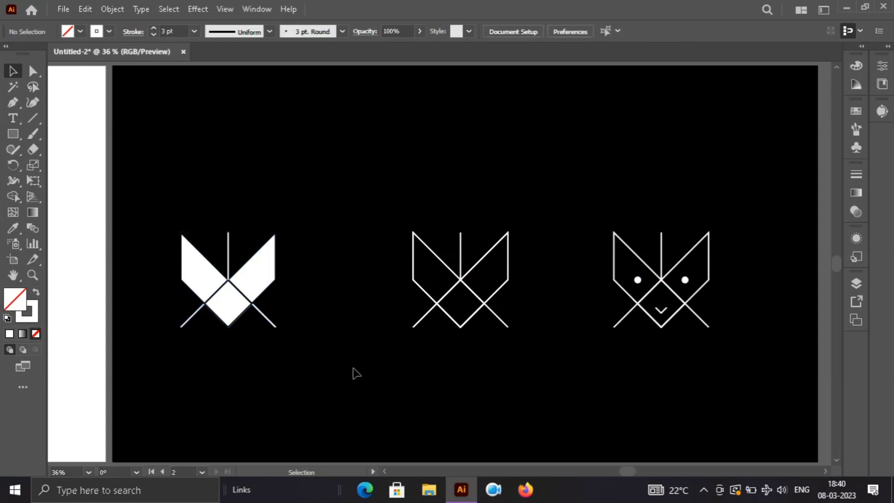
Step: Try moving the filled logo's line group downward and undo the move
left_click(270, 319)
left_click_drag(270, 321, 264, 372)
key("ctrl+z")
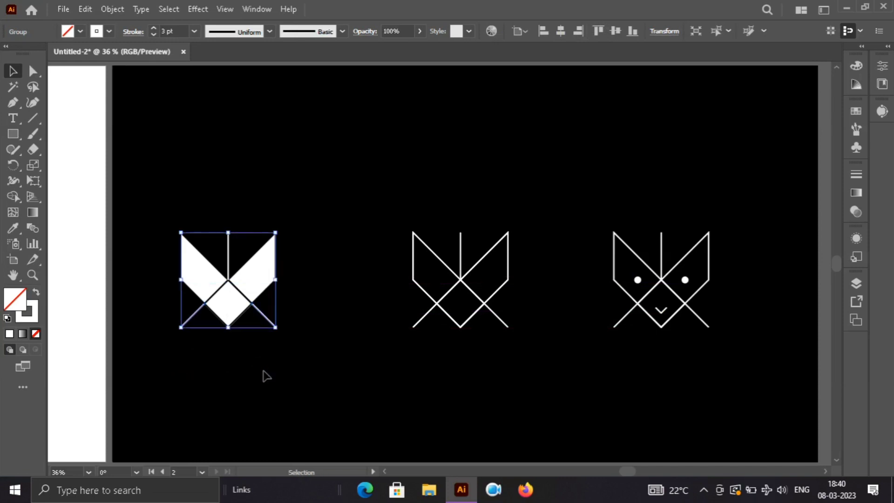
left_click(323, 386)
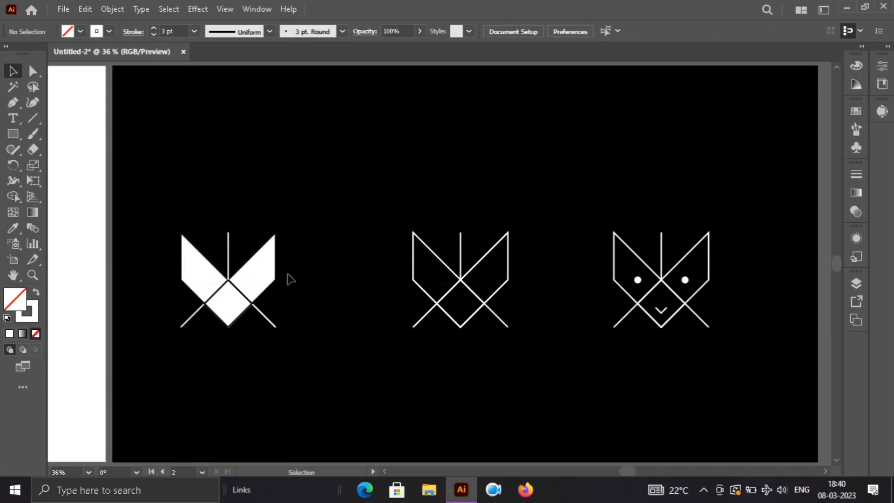
Step: Return to the white artboard and ungroup the black line logo
key("space")
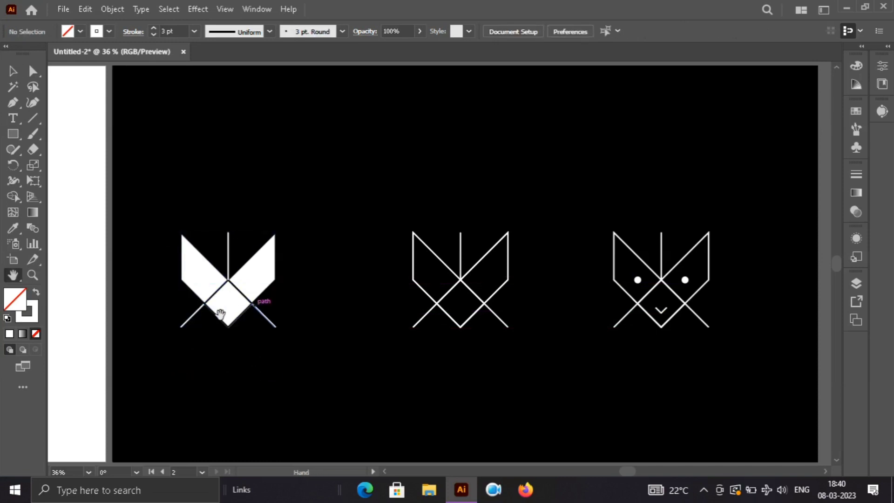
left_click_drag(220, 314, 649, 350)
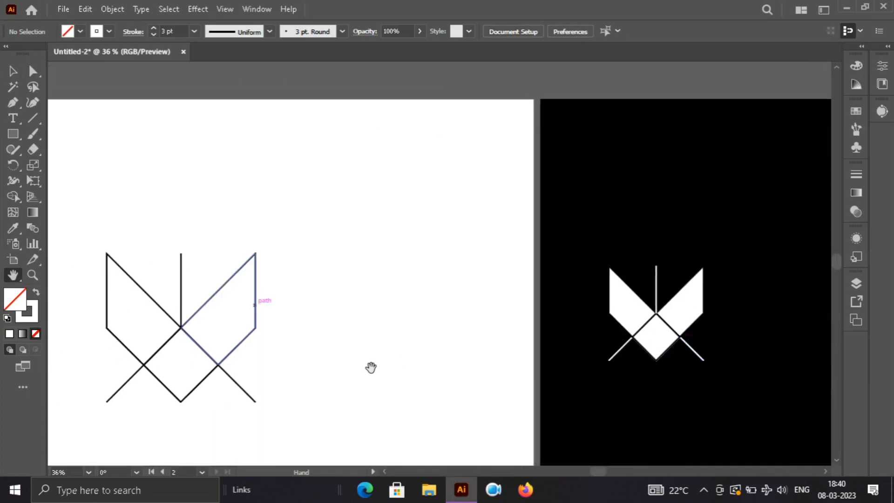
left_click_drag(371, 367, 557, 334)
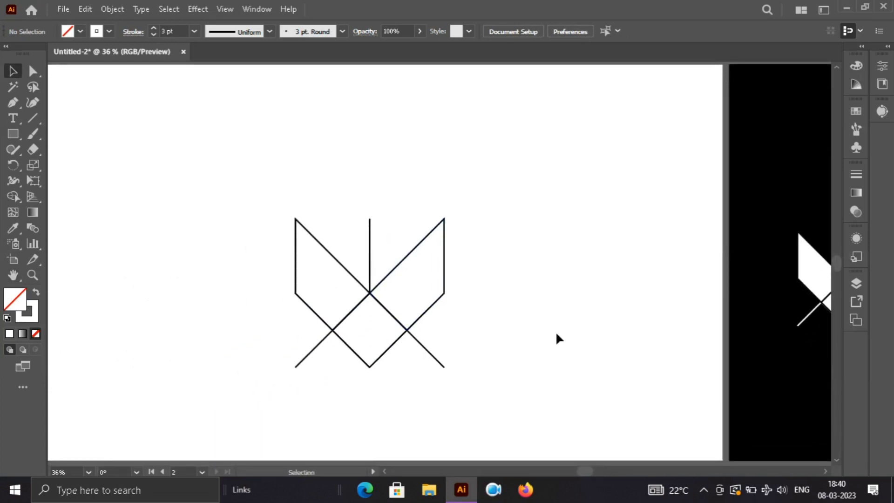
left_click(437, 360)
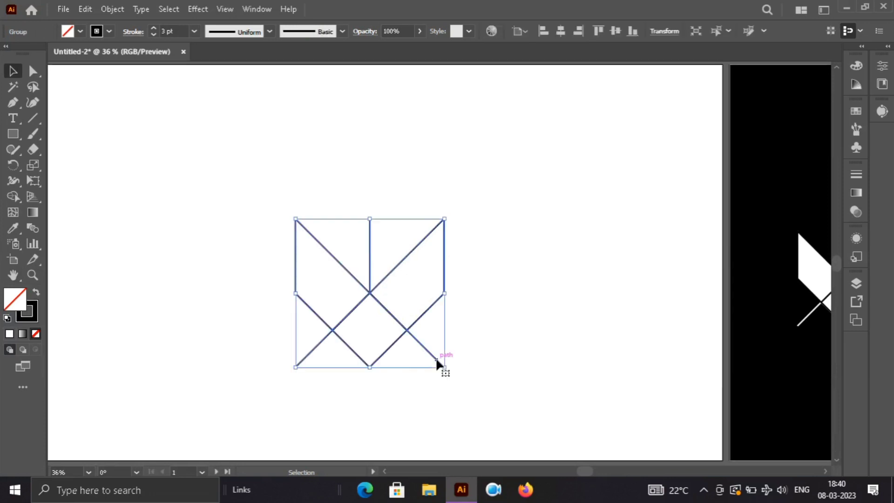
right_click(437, 361)
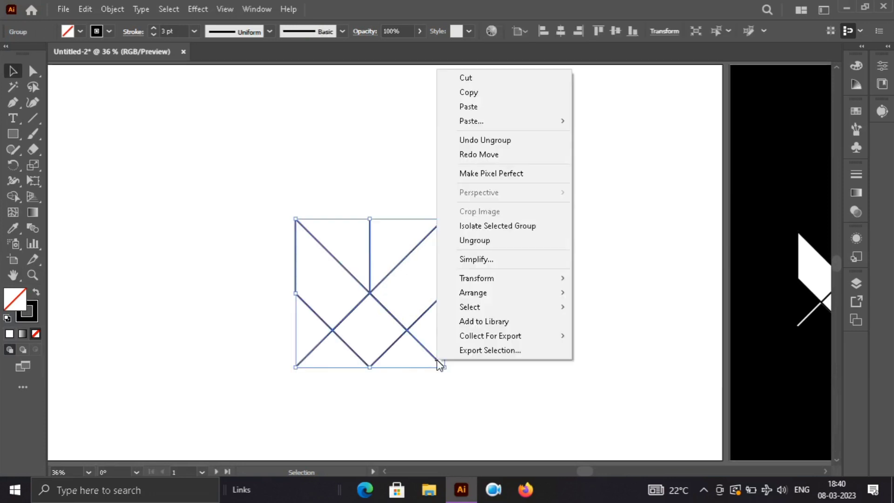
left_click(502, 241)
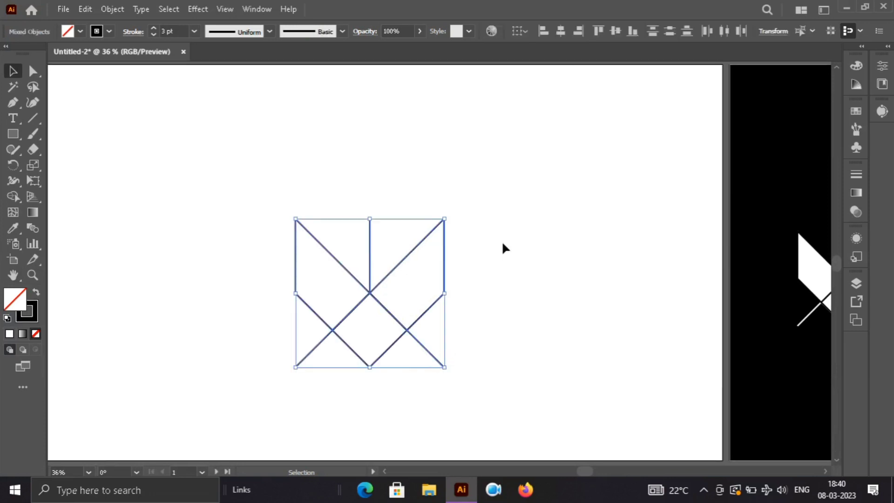
left_click(470, 358)
Step: Try moving the two lower diagonal lines of the line logo down and to the right, and undo the move
left_click_drag(424, 353, 447, 388)
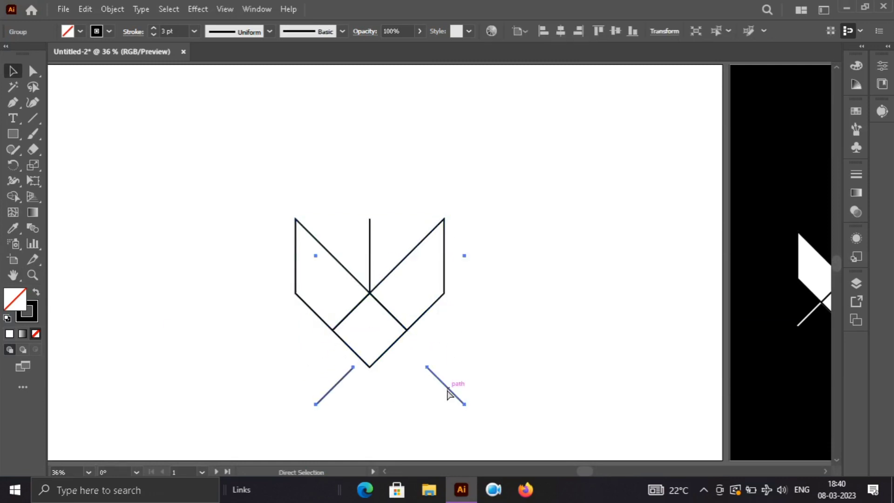
key("ctrl+z")
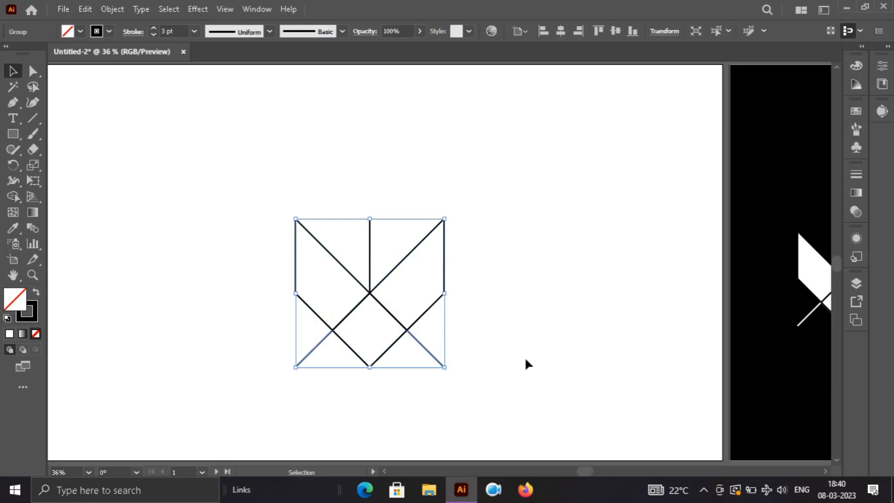
left_click(540, 354)
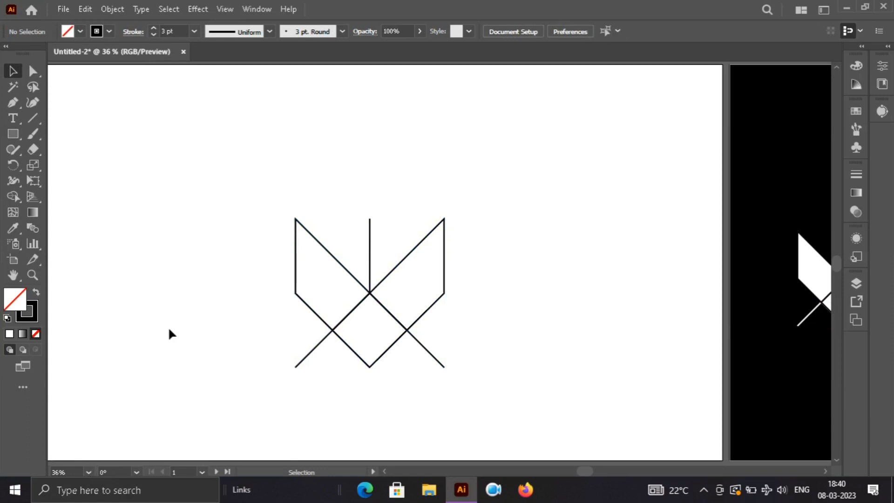
Step: Draw a large unfilled rectangle and position it around the whole line logo
key("m")
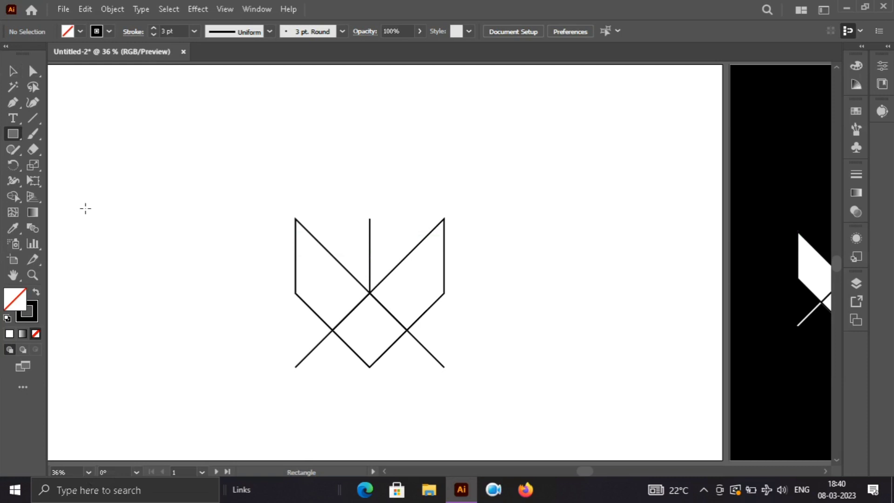
mouse_move(86, 209)
left_mouse_down()
mouse_move(495, 424)
mouse_move(538, 429)
mouse_move(550, 450)
mouse_move(578, 411)
mouse_move(623, 414)
mouse_move(591, 407)
left_mouse_up()
key("v")
left_click(395, 318)
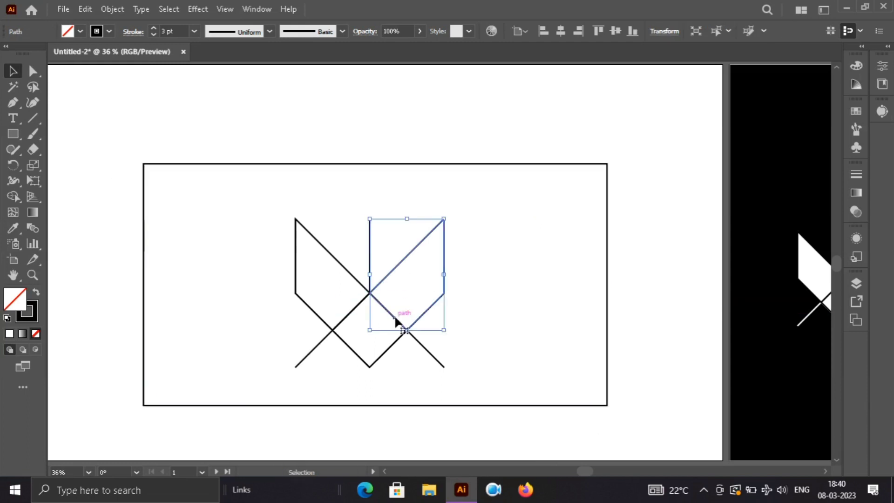
left_click(298, 290)
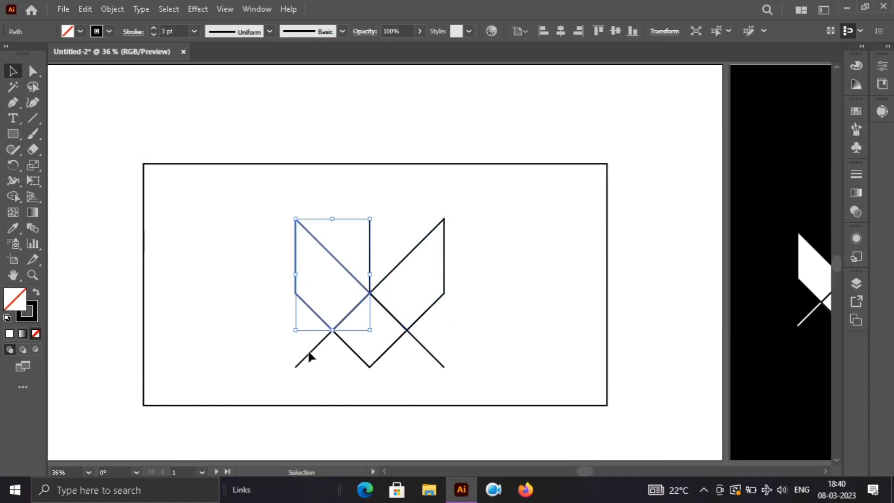
left_click(252, 226)
left_click_drag(251, 213, 446, 361)
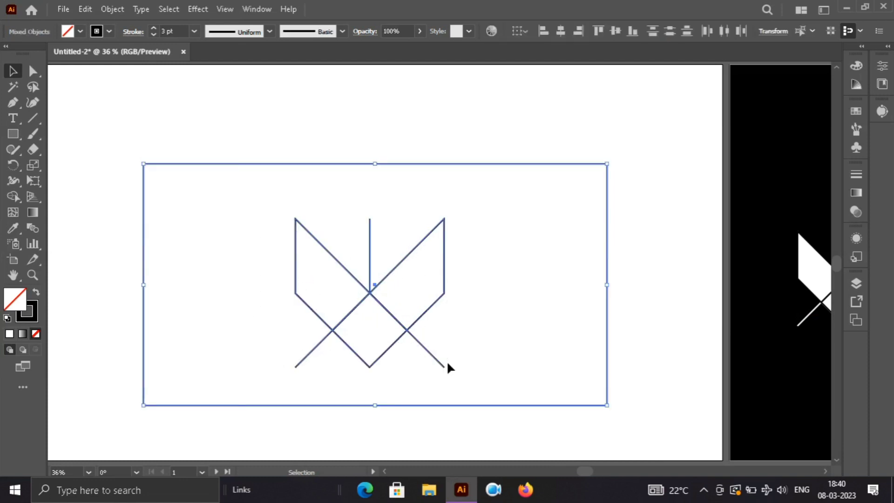
left_click(249, 258)
left_click(363, 290)
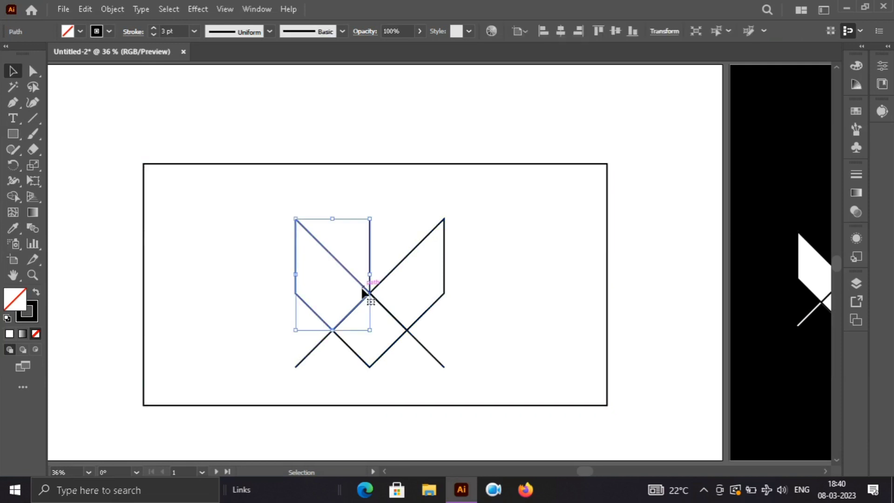
Step: Send the large unfilled rectangle to the back, behind the line logo
left_click(397, 405)
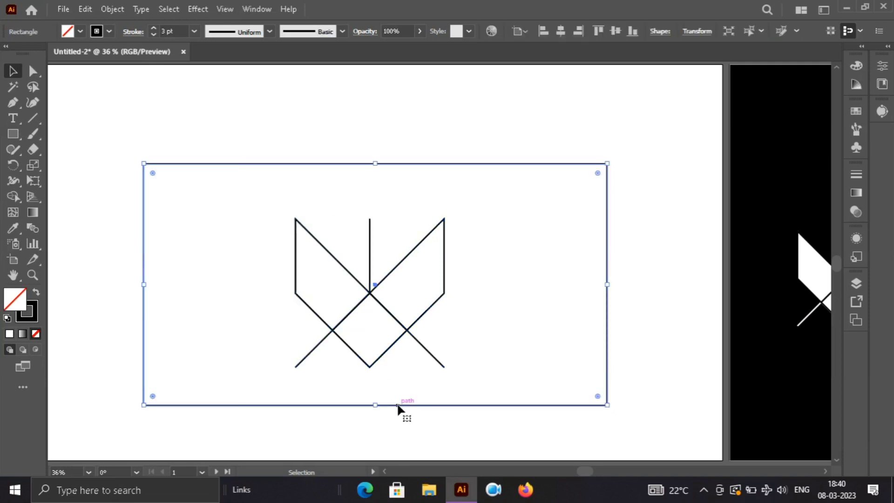
right_click(396, 403)
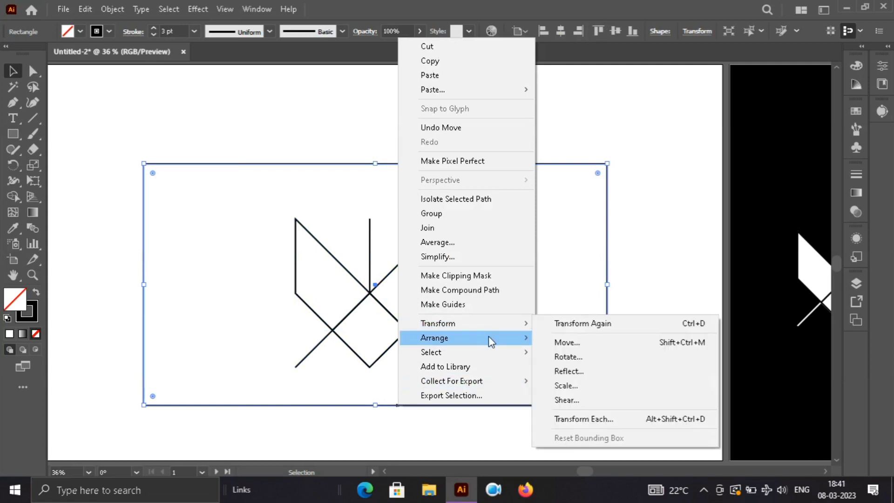
mouse_move(488, 337)
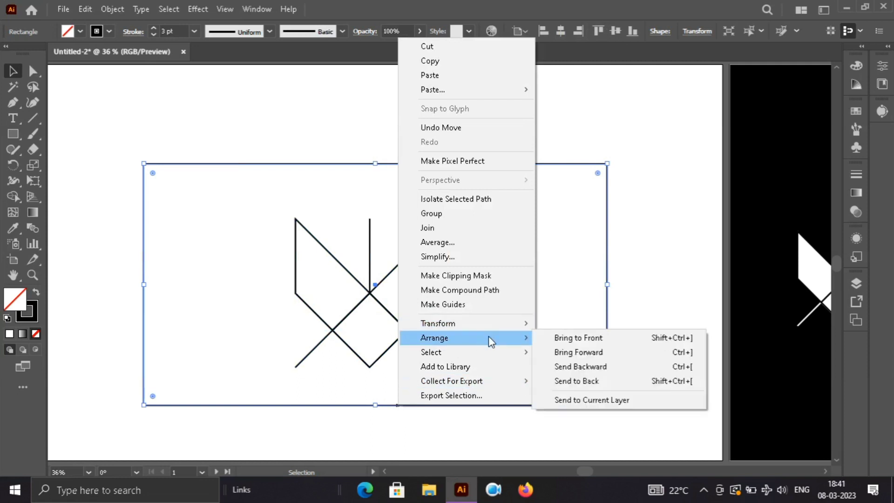
left_click(600, 381)
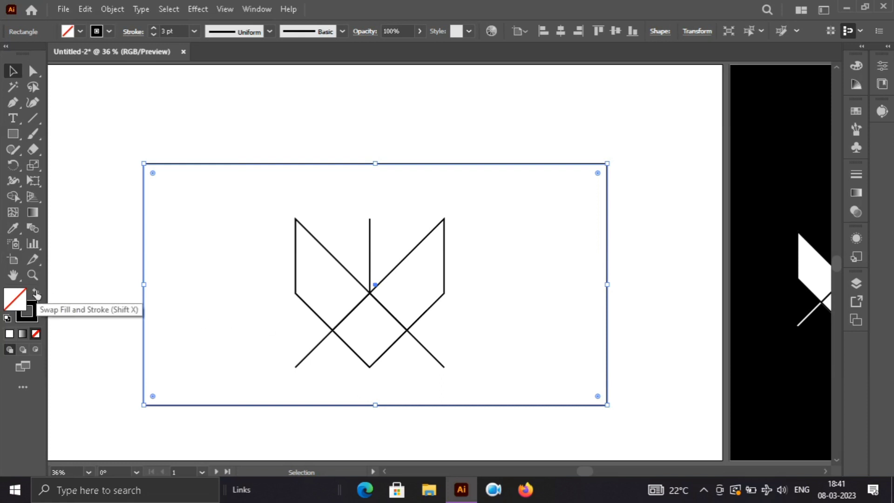
left_click(304, 211)
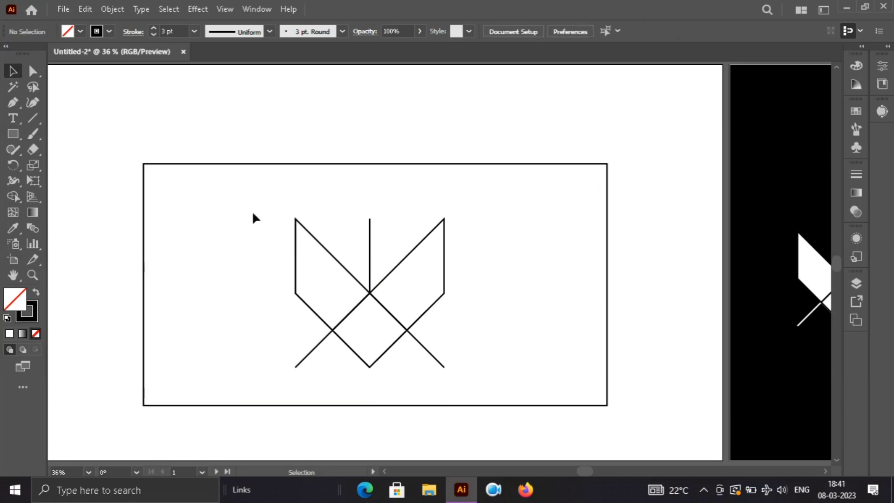
Step: Swap the background rectangle's fill and stroke so it is solid black without an outline, and lock it
left_click_drag(282, 218, 433, 362)
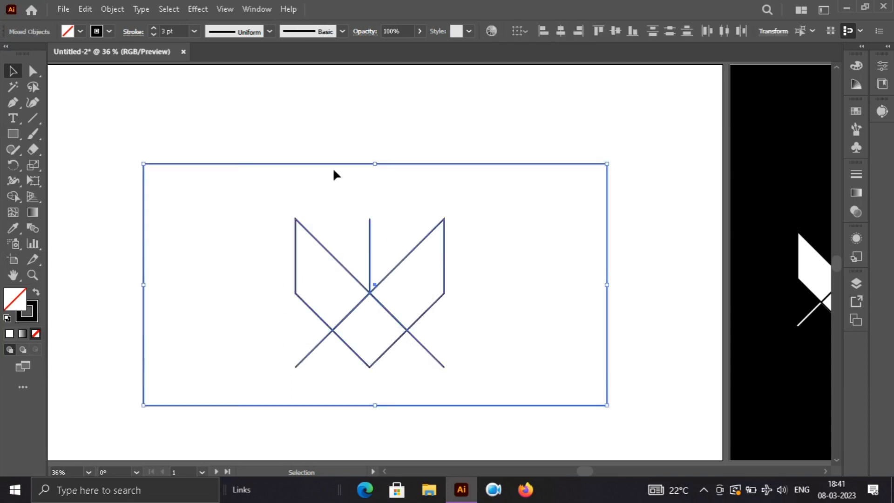
left_click(330, 144)
left_click(319, 164)
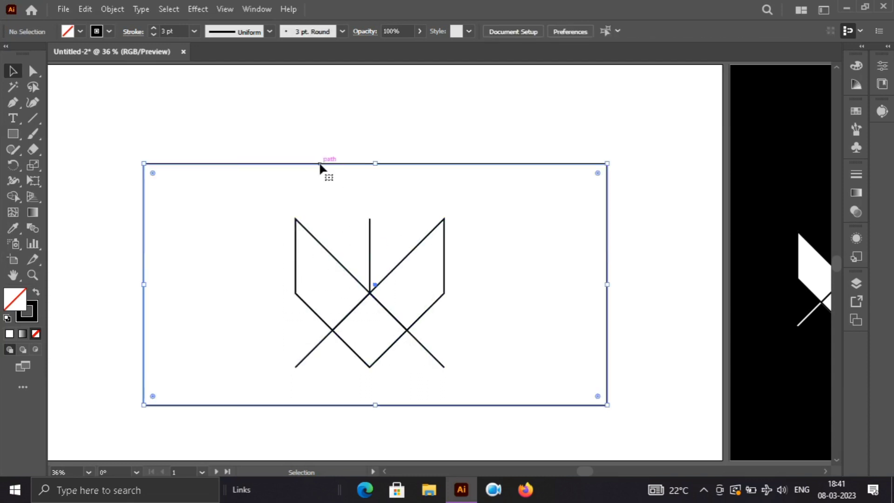
left_click(36, 292)
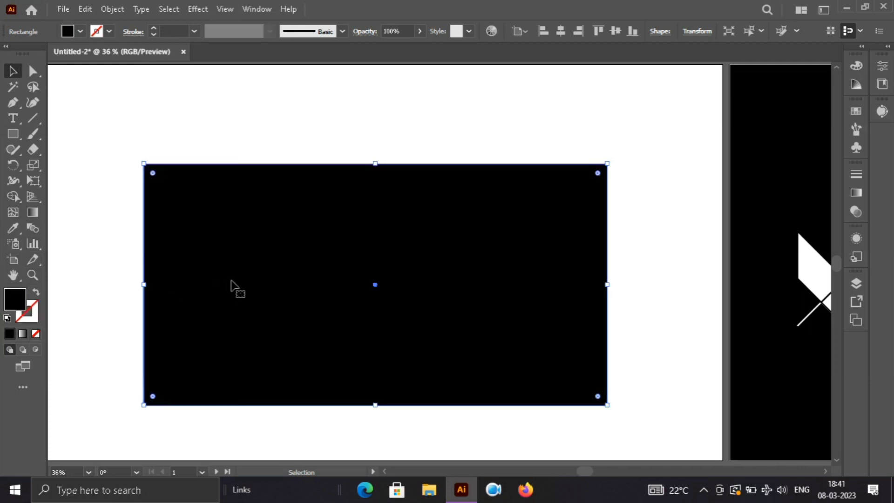
key("ctrl+2")
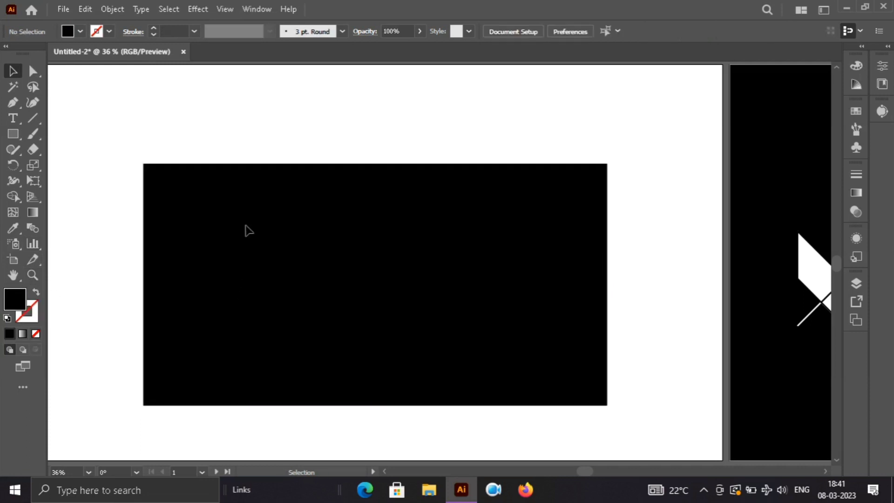
Step: Set the stroke colour of all the logo lines on the black rectangle to white
left_click_drag(246, 228, 512, 392)
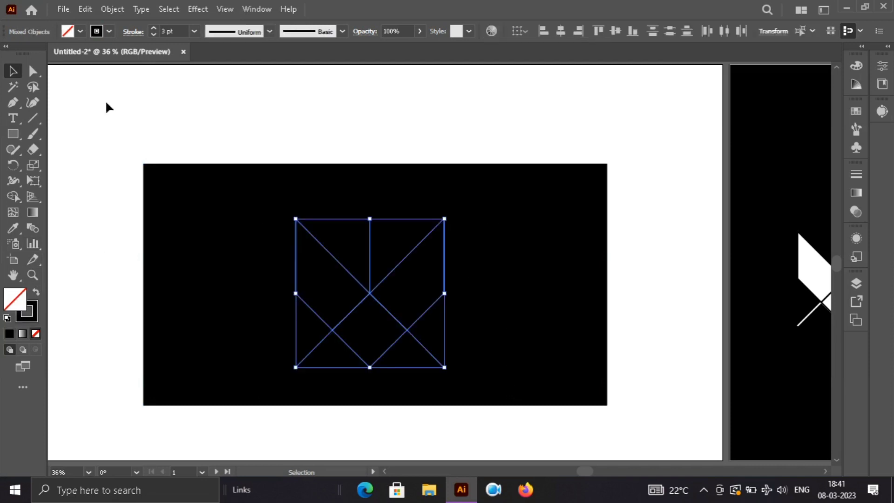
left_click(108, 30)
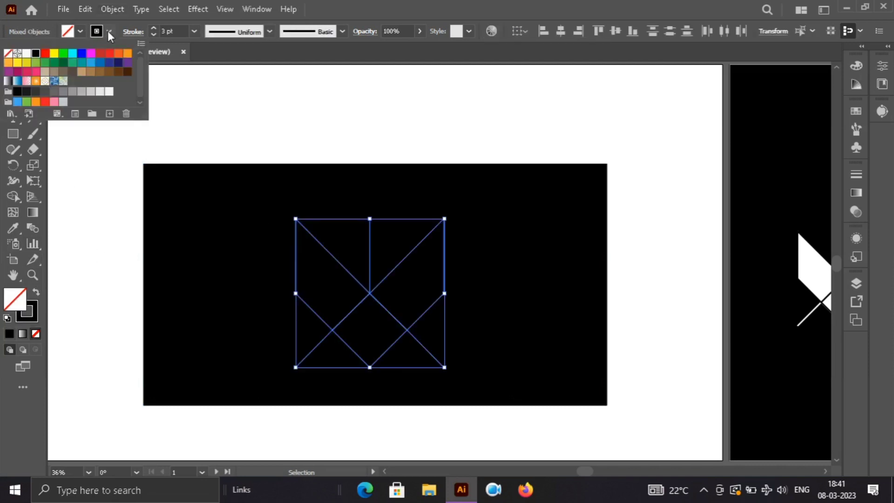
left_click(27, 56)
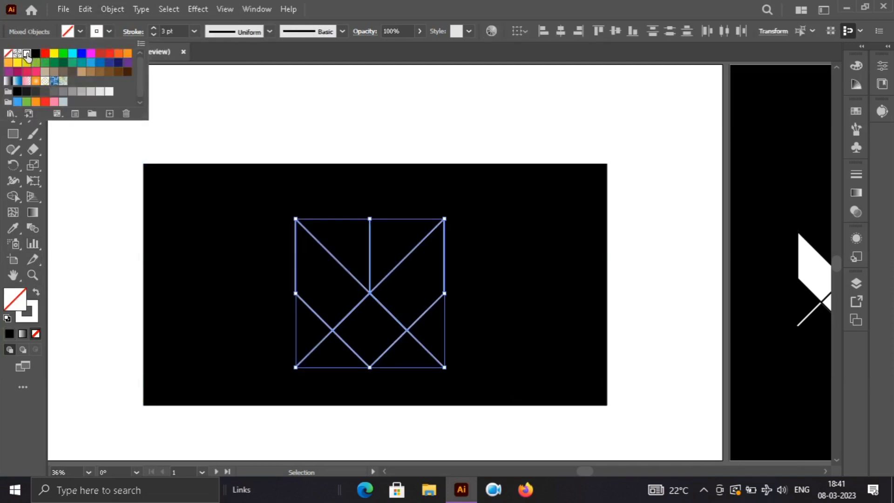
left_click(304, 91)
left_click(303, 91)
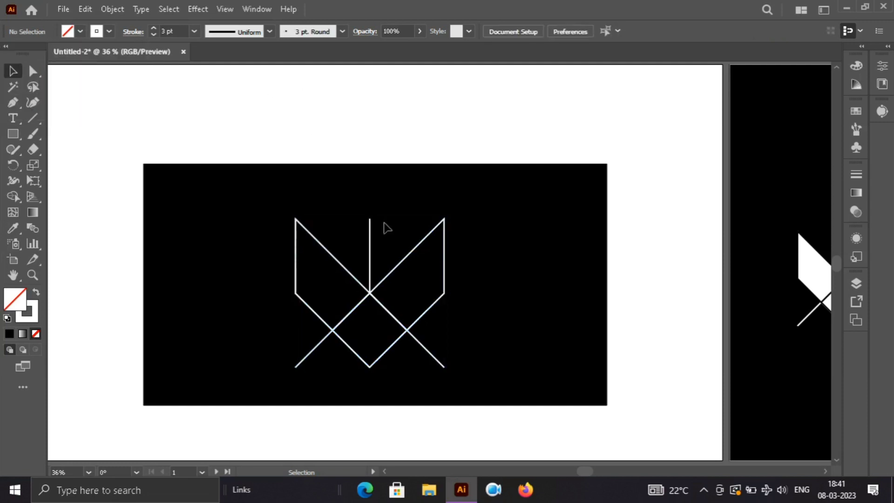
Step: Give the logo's right wing shape a white fill and a black stroke
left_click(414, 251)
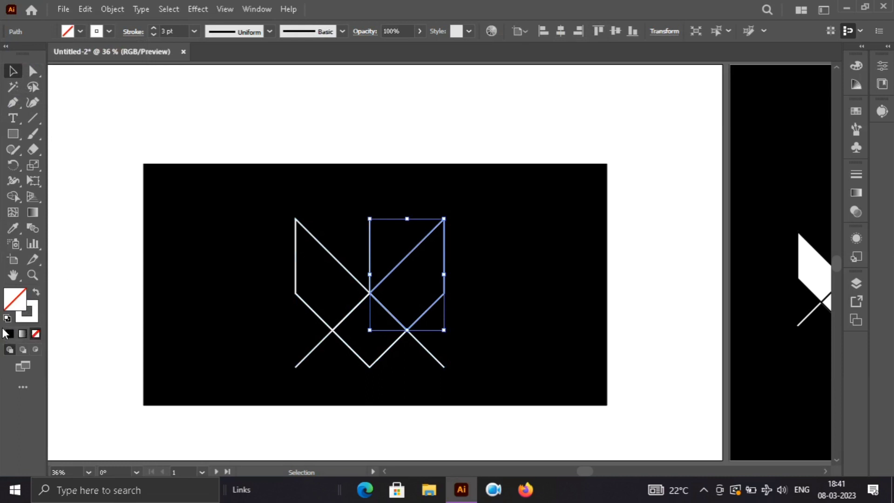
left_click(37, 295)
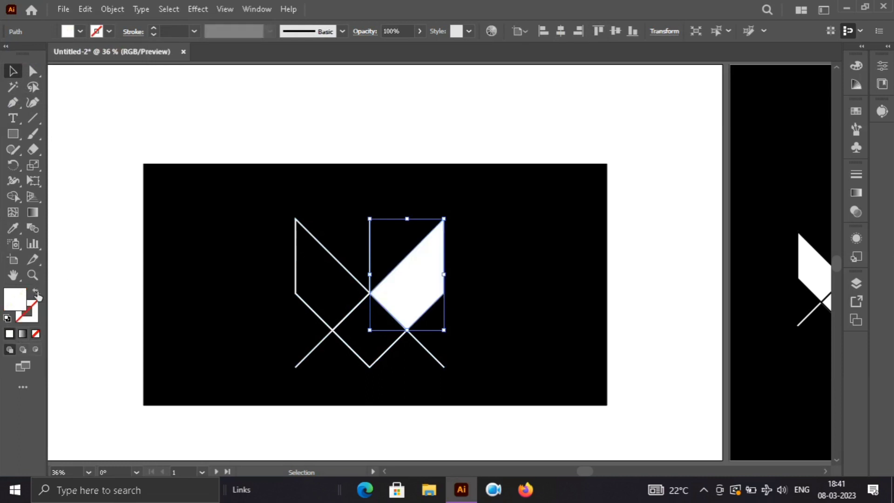
key("x")
left_click(109, 32)
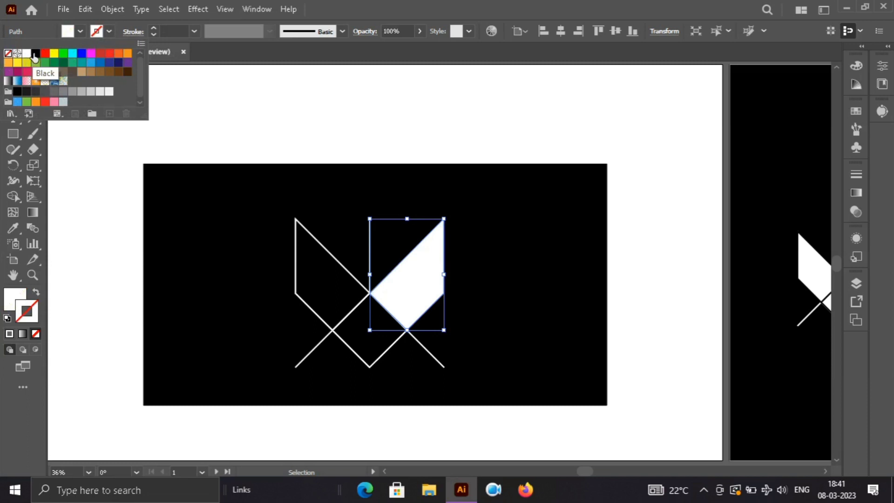
left_click(34, 54)
left_click(219, 94)
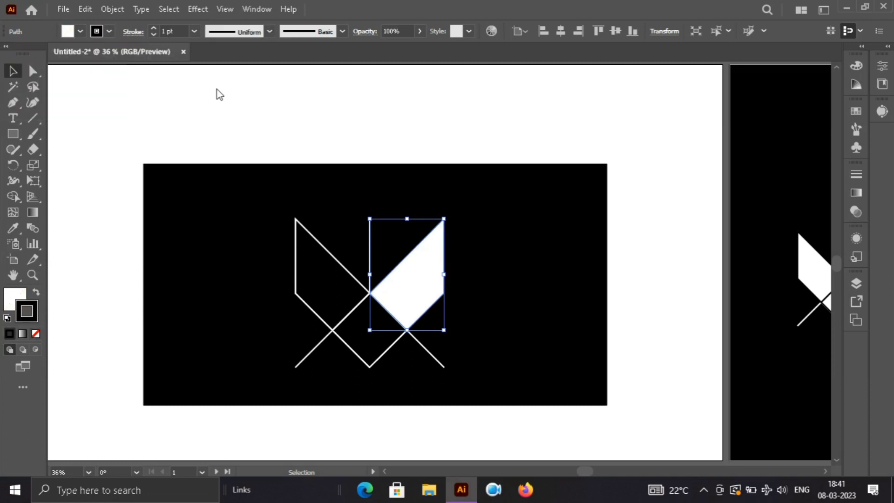
left_click(293, 103)
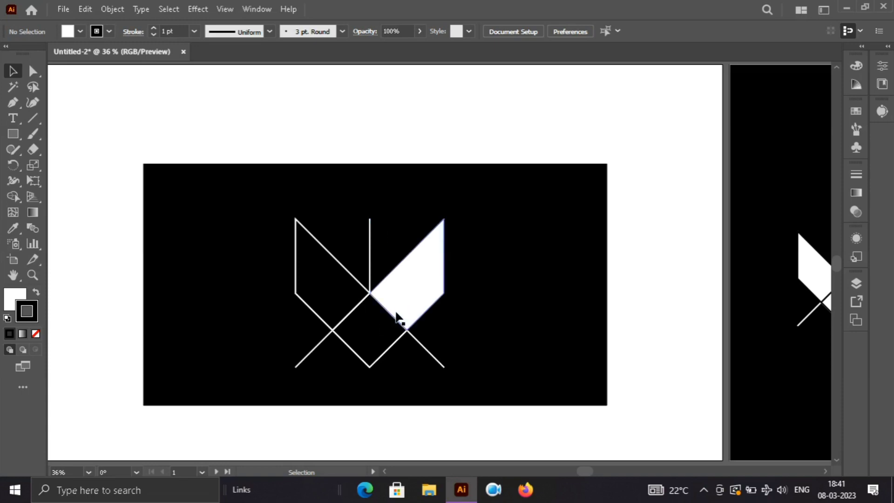
Step: Give the logo's central lower diamond a white fill and a black stroke
left_click(397, 343)
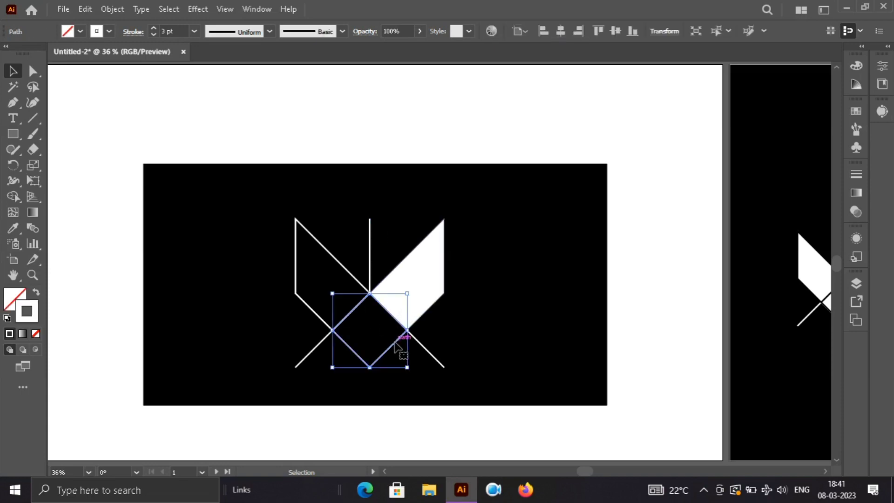
left_click(36, 293)
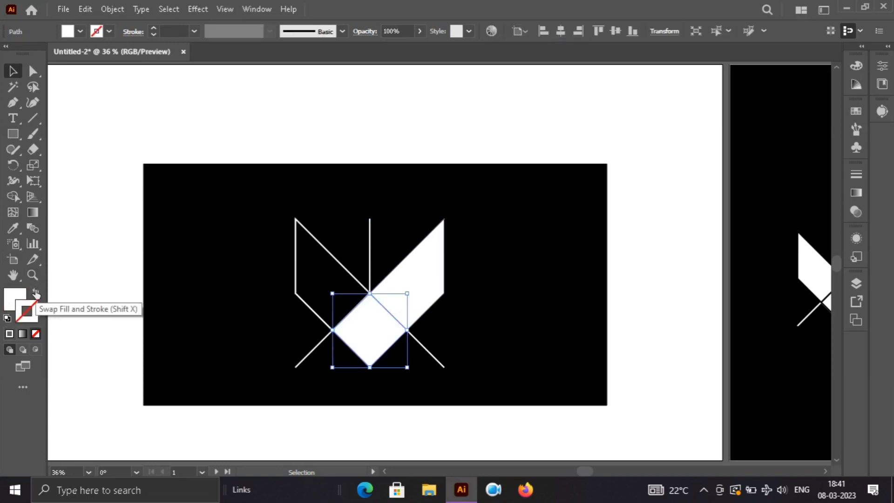
left_click(109, 31)
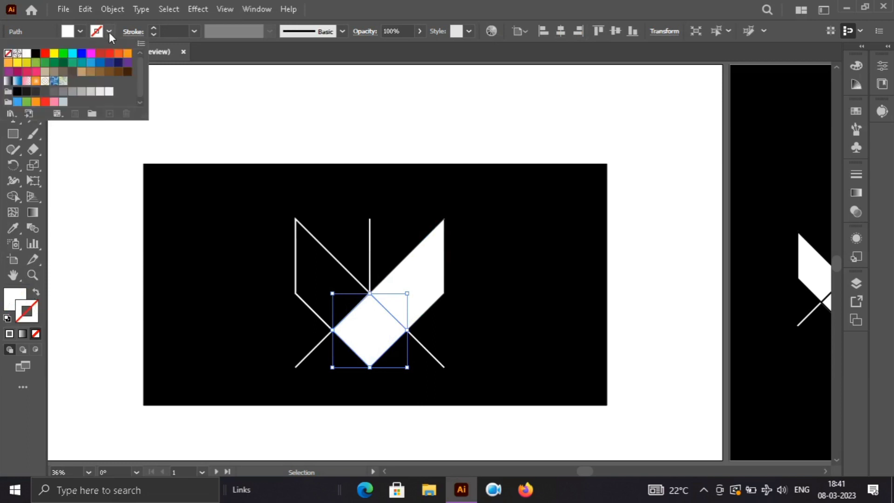
left_click(35, 54)
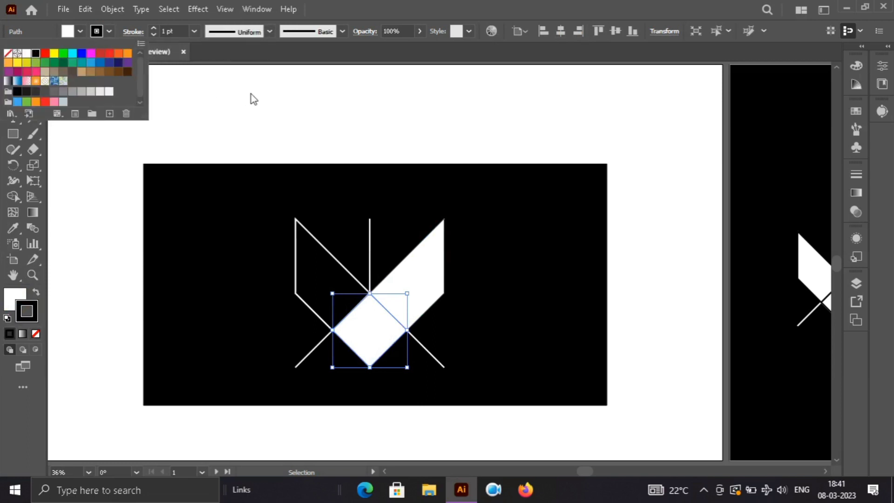
left_click(261, 133)
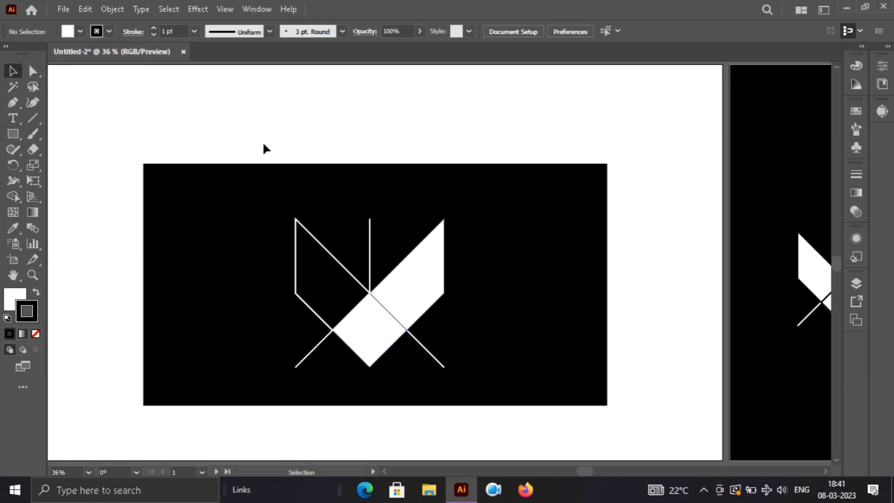
Step: Give the logo's left wing shape a white fill and a black stroke
left_click(310, 237)
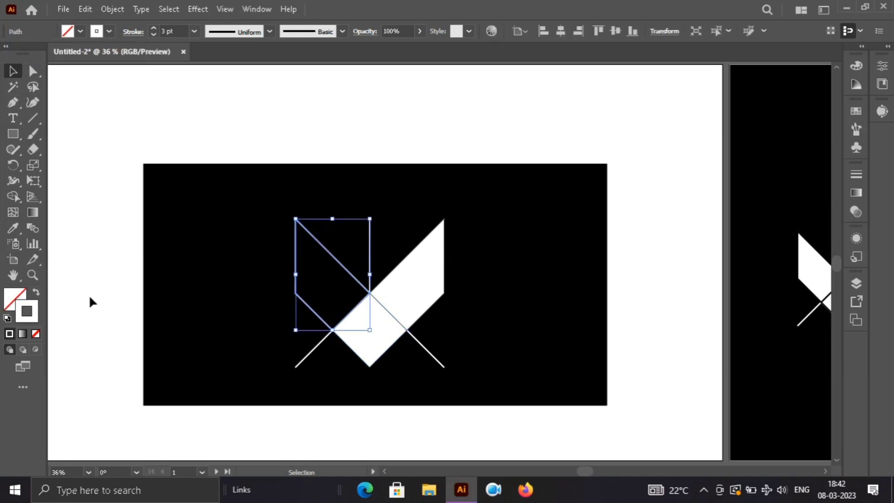
left_click(36, 293)
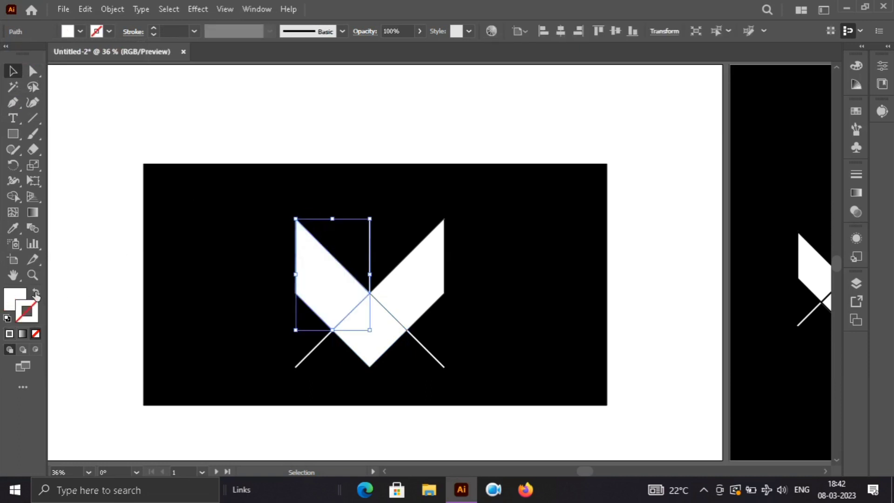
left_click(109, 30)
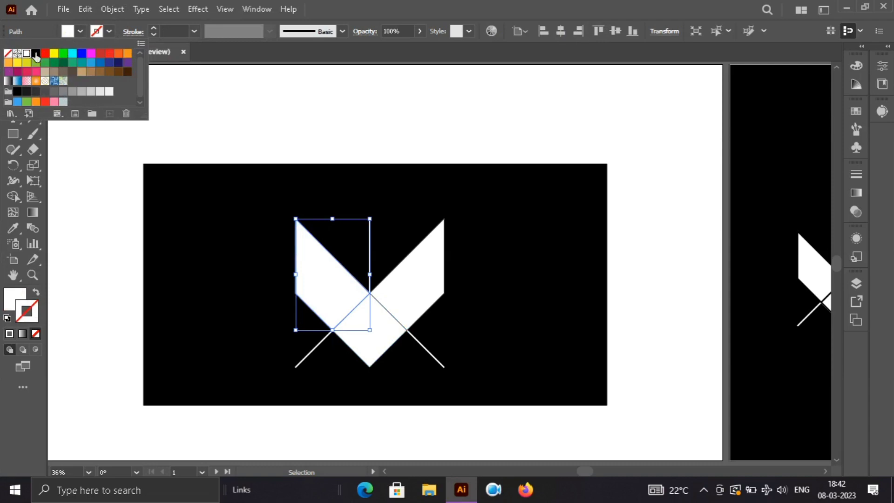
double_click(26, 54)
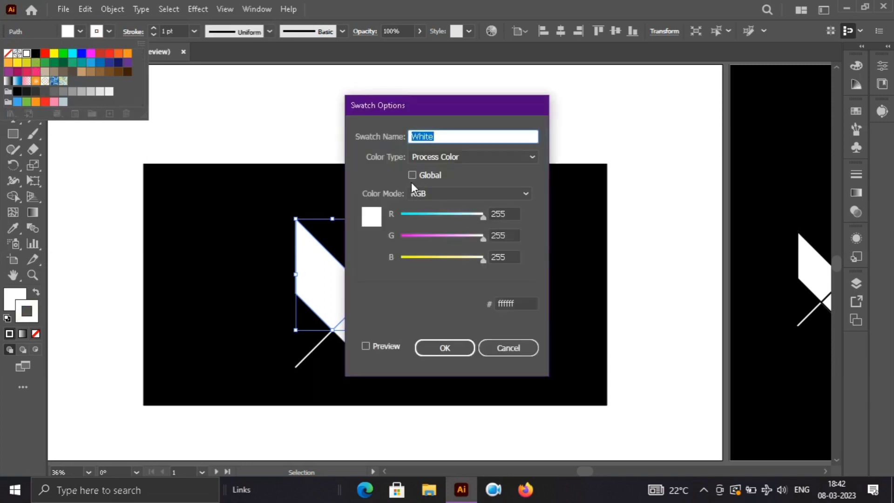
left_click(515, 348)
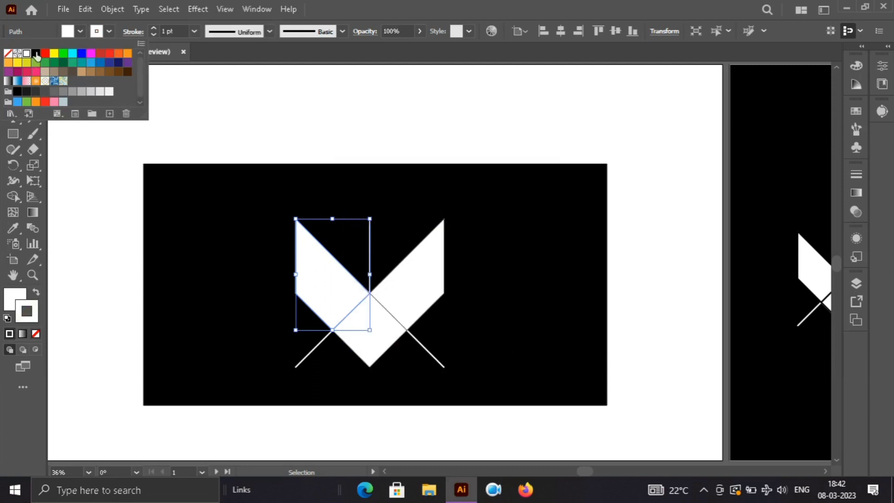
left_click(211, 86)
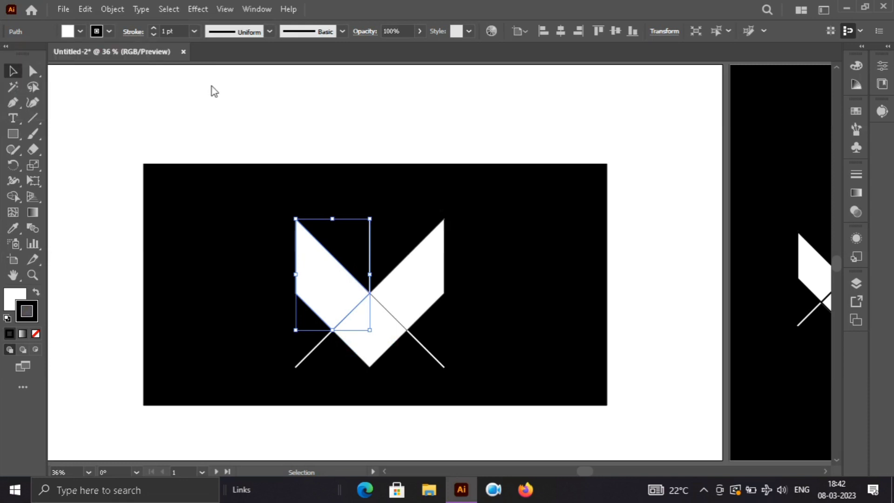
left_click(212, 89)
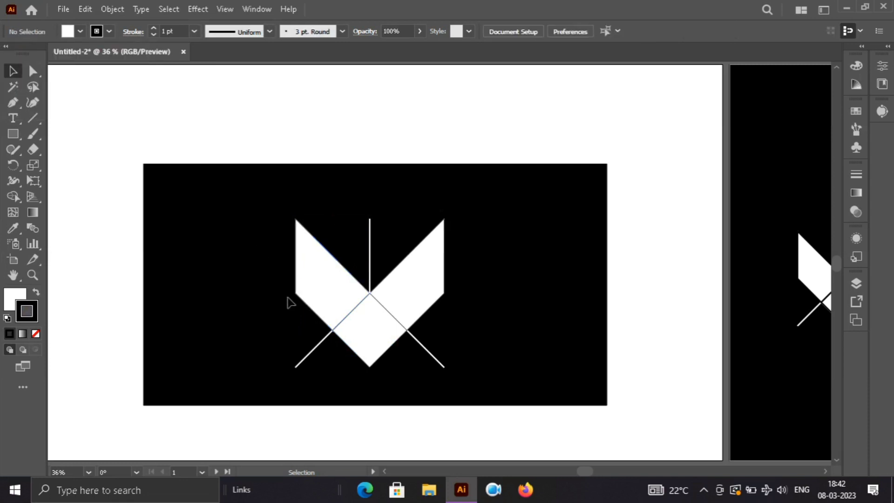
Step: Set the stroke weight of the whole logo, both filled shapes and lines, to 3 pt
left_click_drag(237, 185, 517, 390)
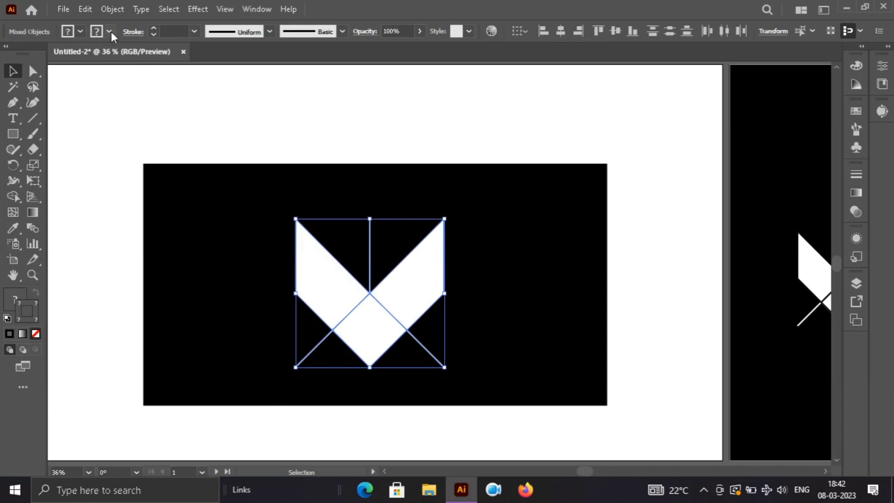
left_click(196, 32)
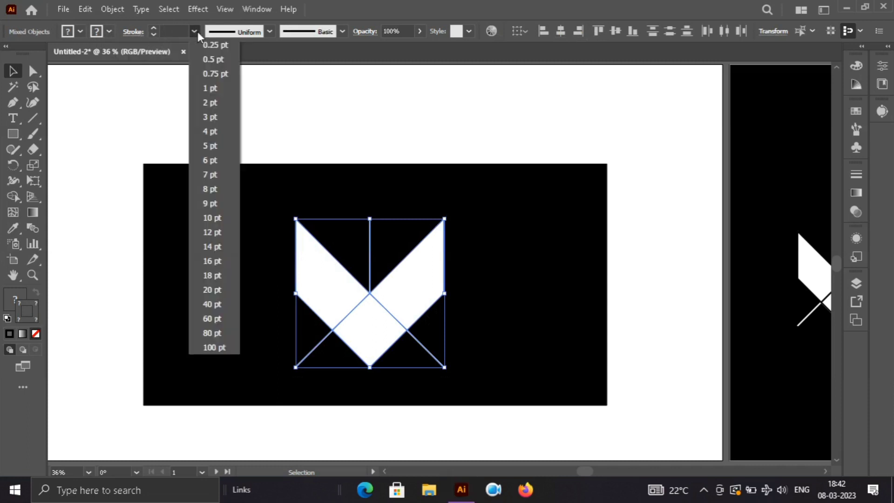
left_click(217, 119)
left_click(336, 117)
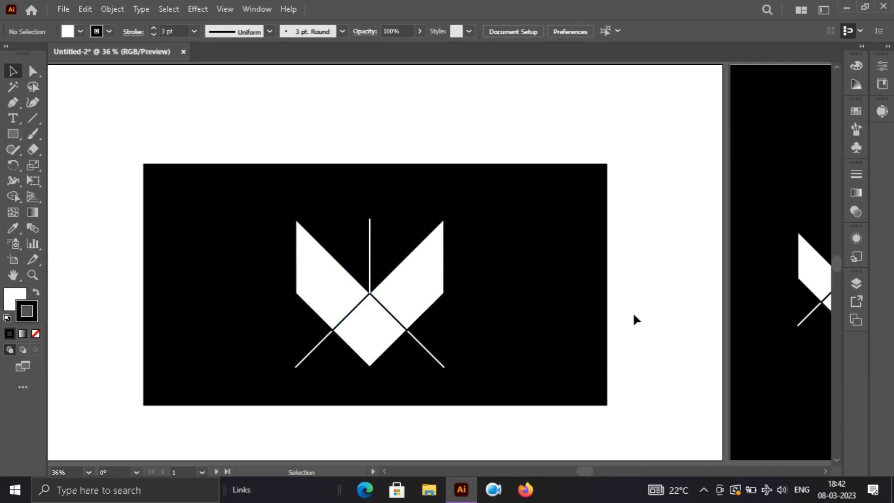
Step: View the filled, line and face versions of the logo on the black artboard
key("h")
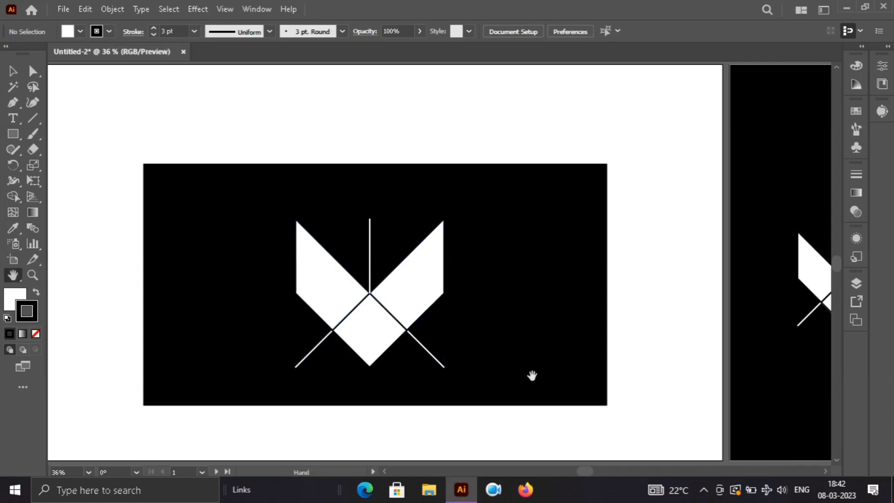
left_click_drag(691, 349, 190, 379)
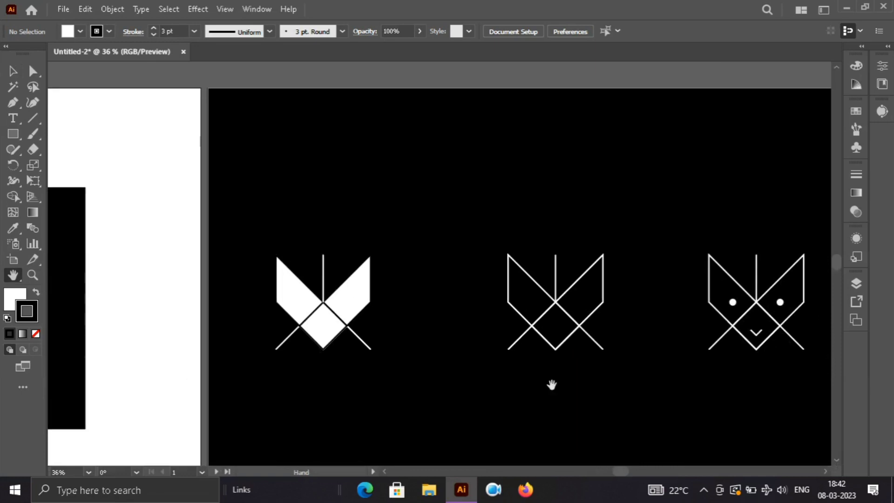
left_click_drag(715, 386, 635, 383)
key("v")
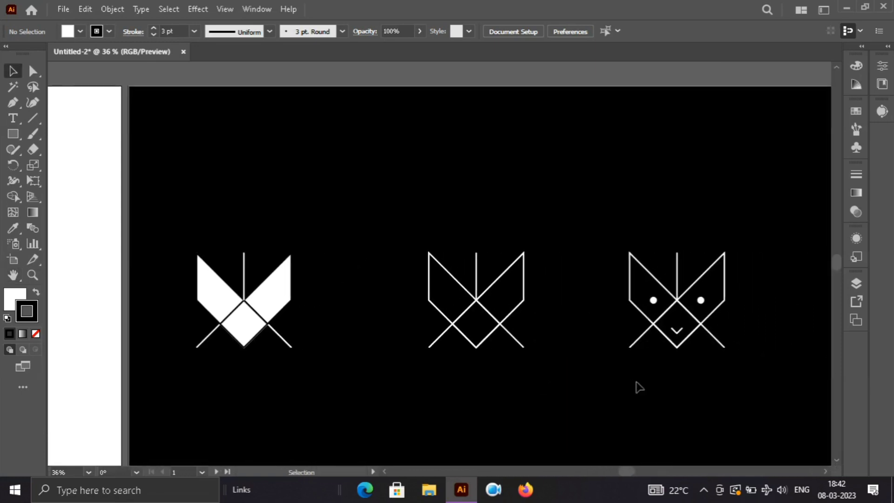
key("F6")
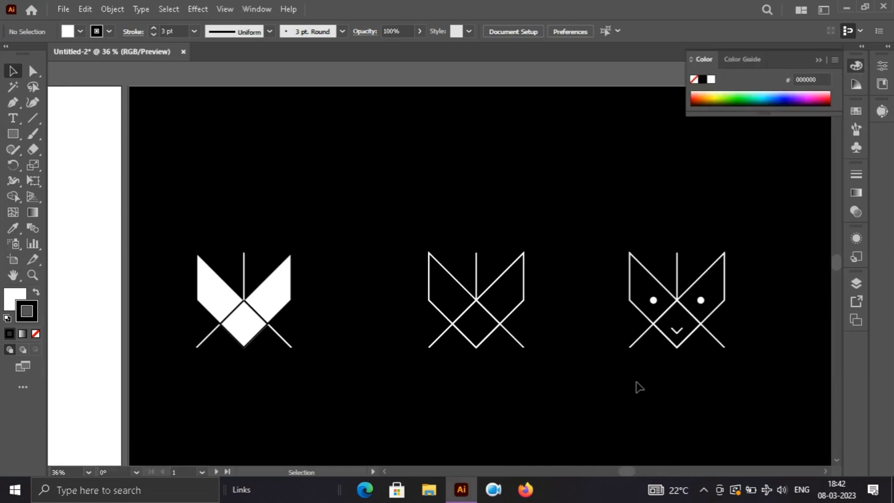
key("F6")
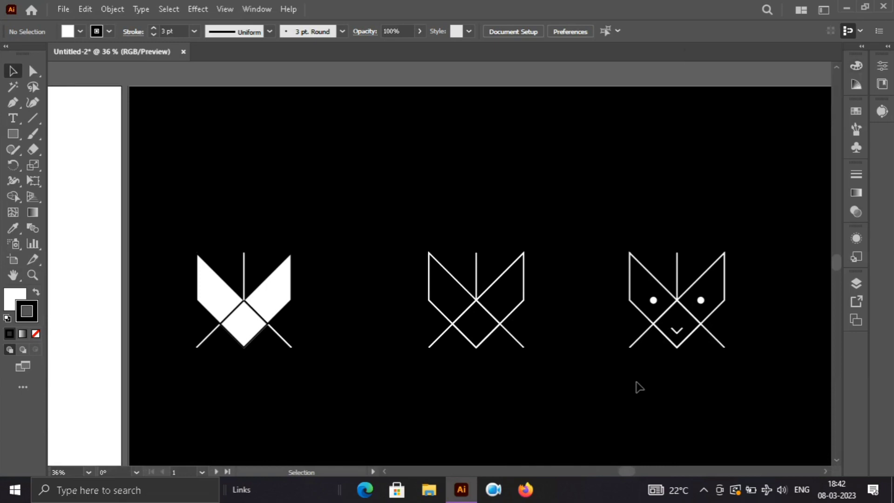